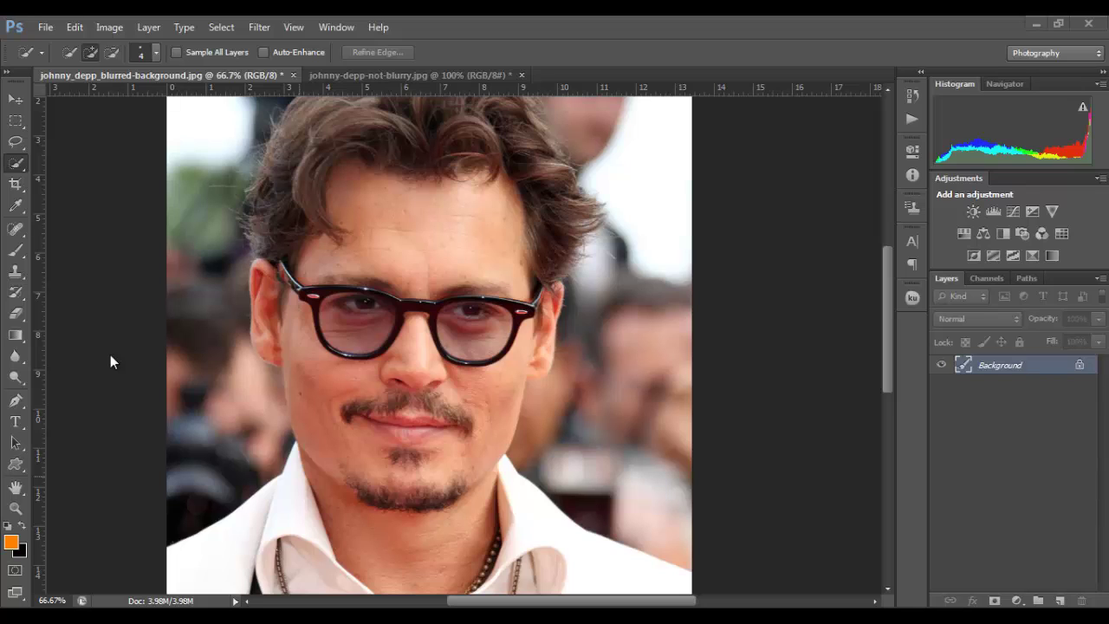
Switch to the johnny-depp-not-blurry.jpg document to show the sharp photo.
click(381, 75)
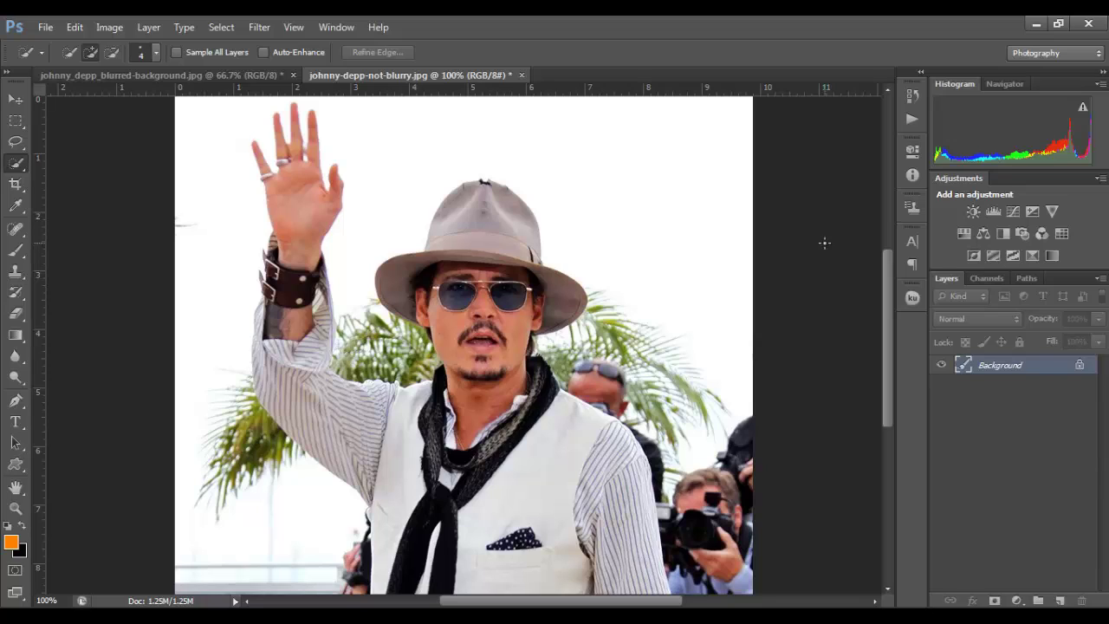
key(alt+Tab)
key(Tab)
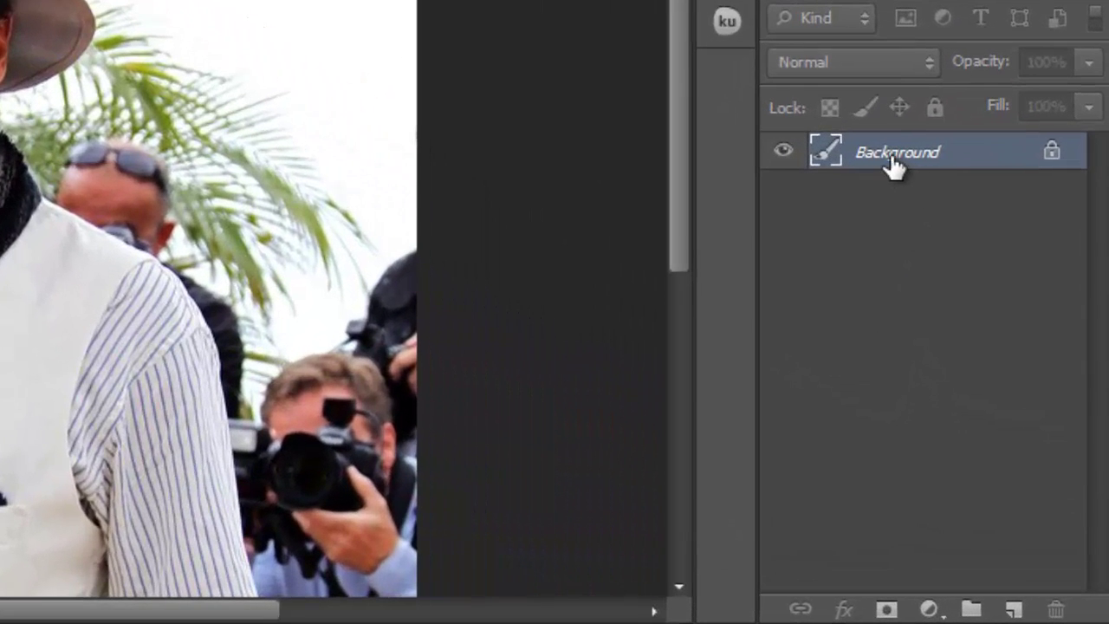
Duplicate the Background layer as a new layer named 'blur'.
right_click(892, 159)
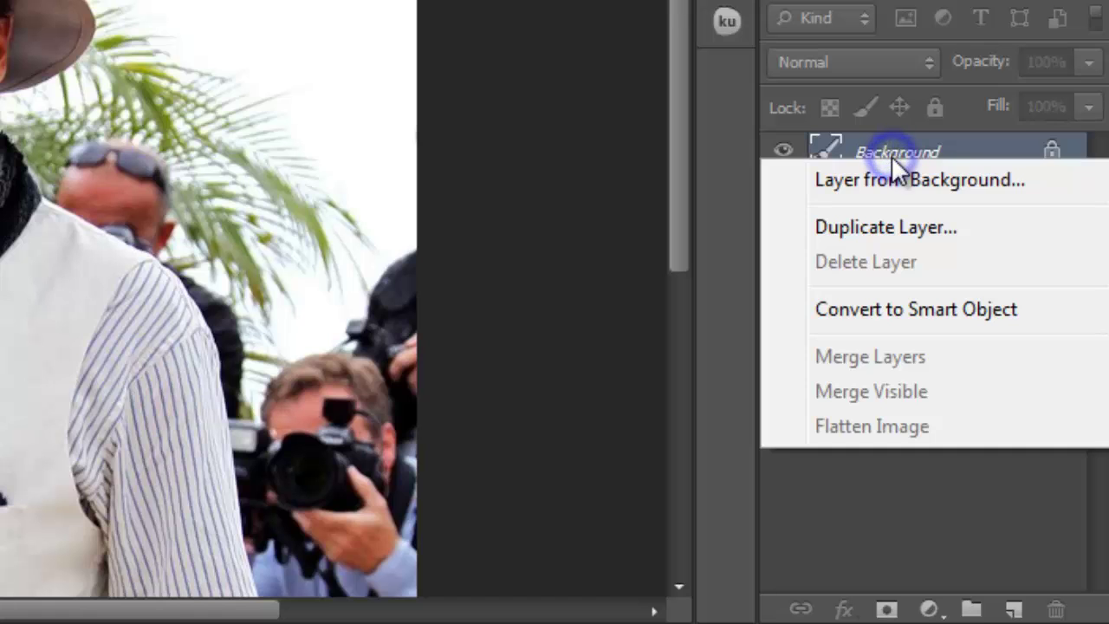
click(928, 228)
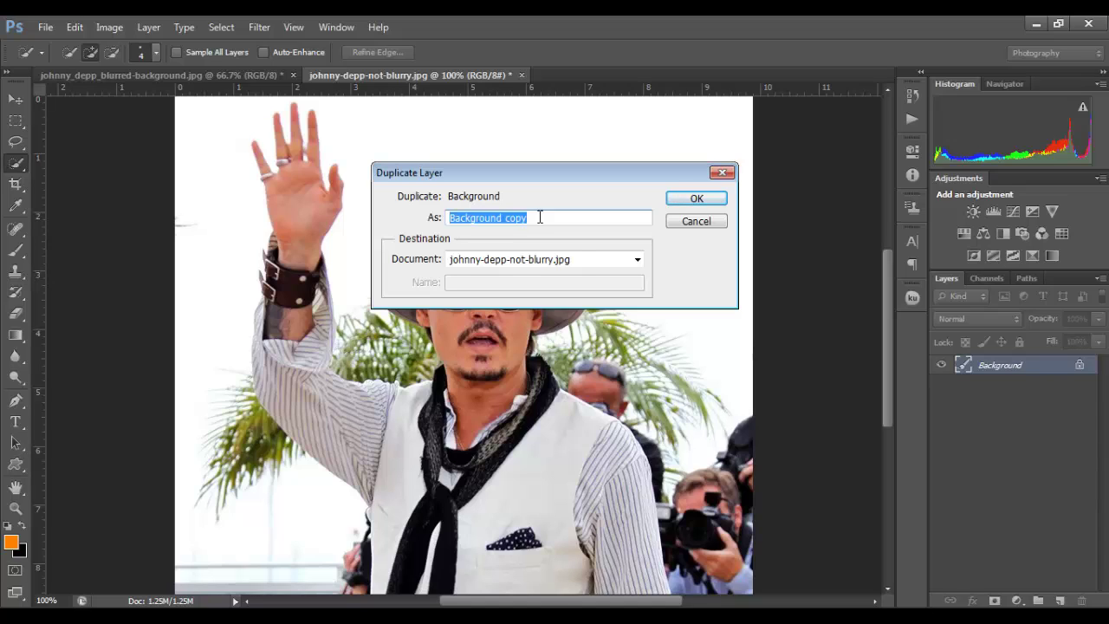
text(blur)
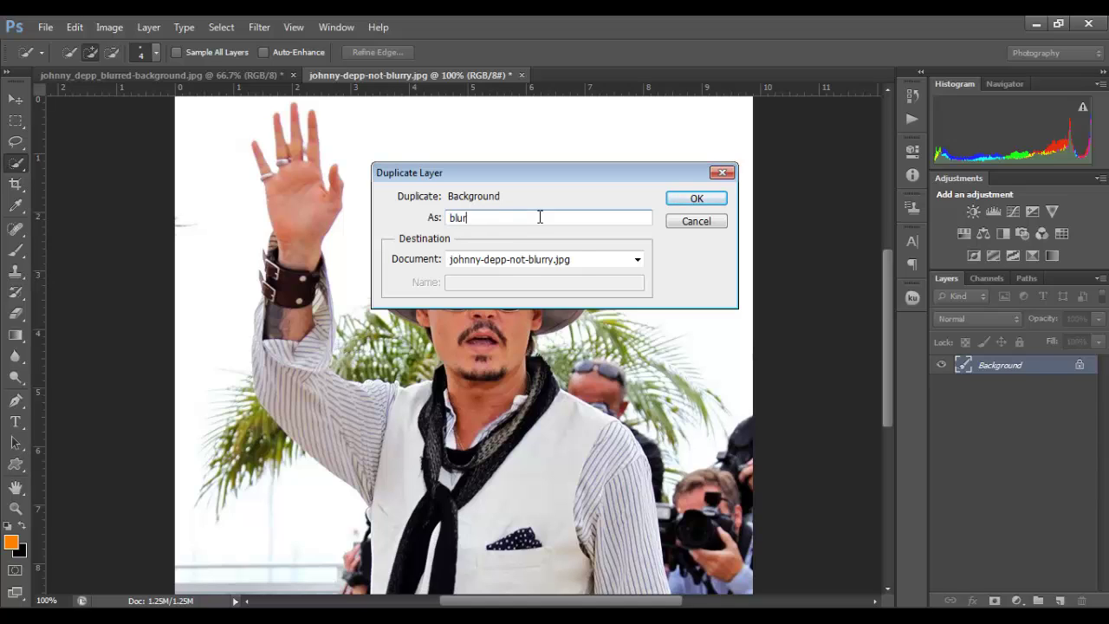
click(698, 199)
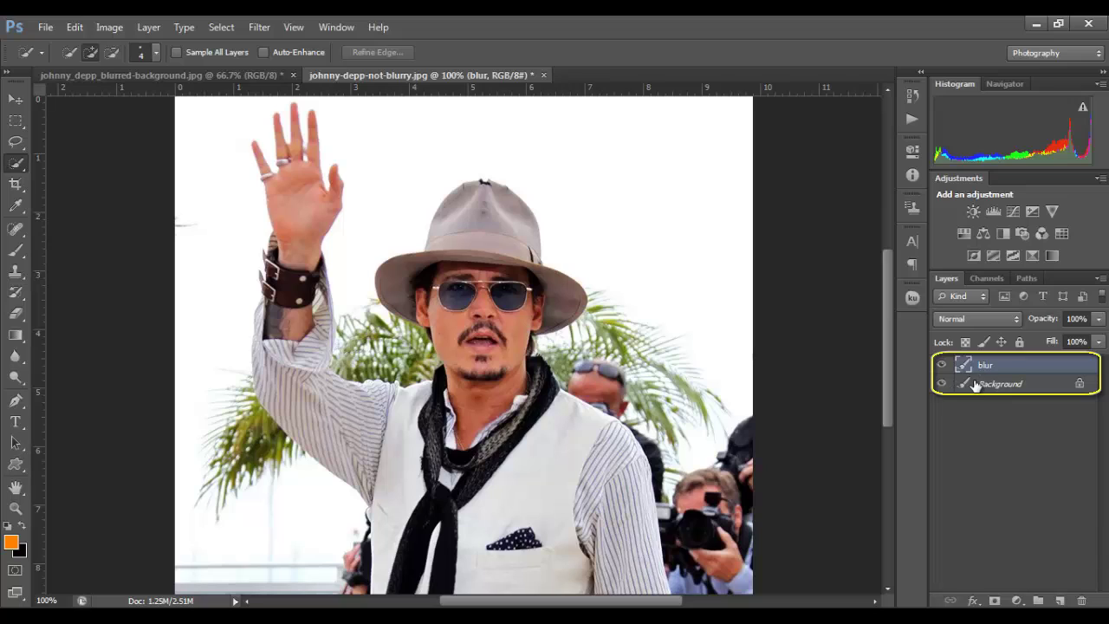
click(993, 388)
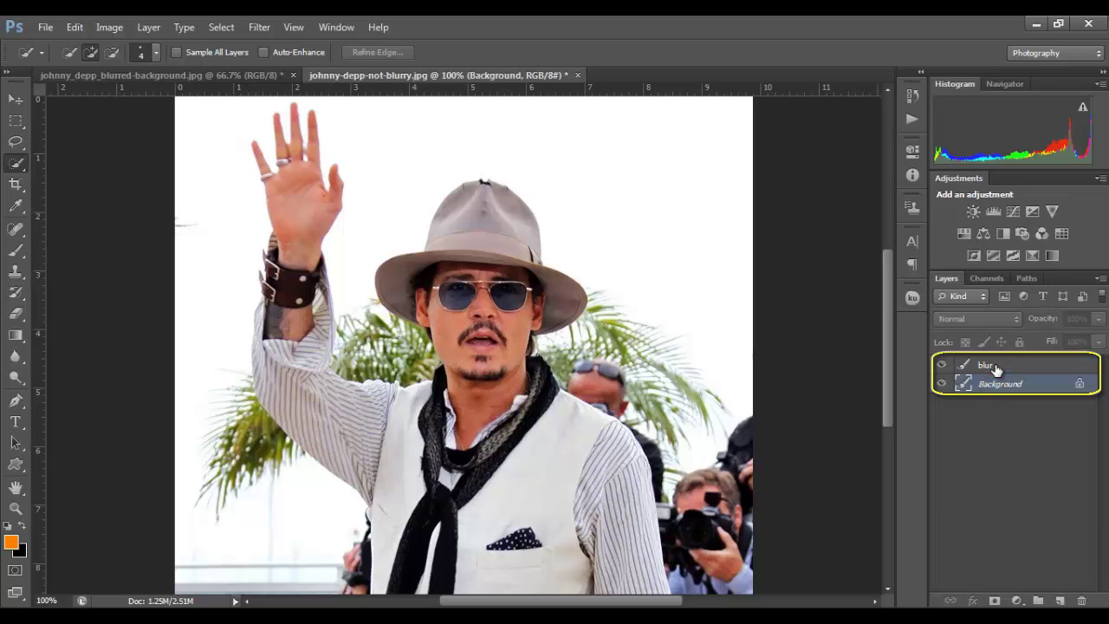
Make the blur layer active and begin selecting the man at his hat.
click(995, 368)
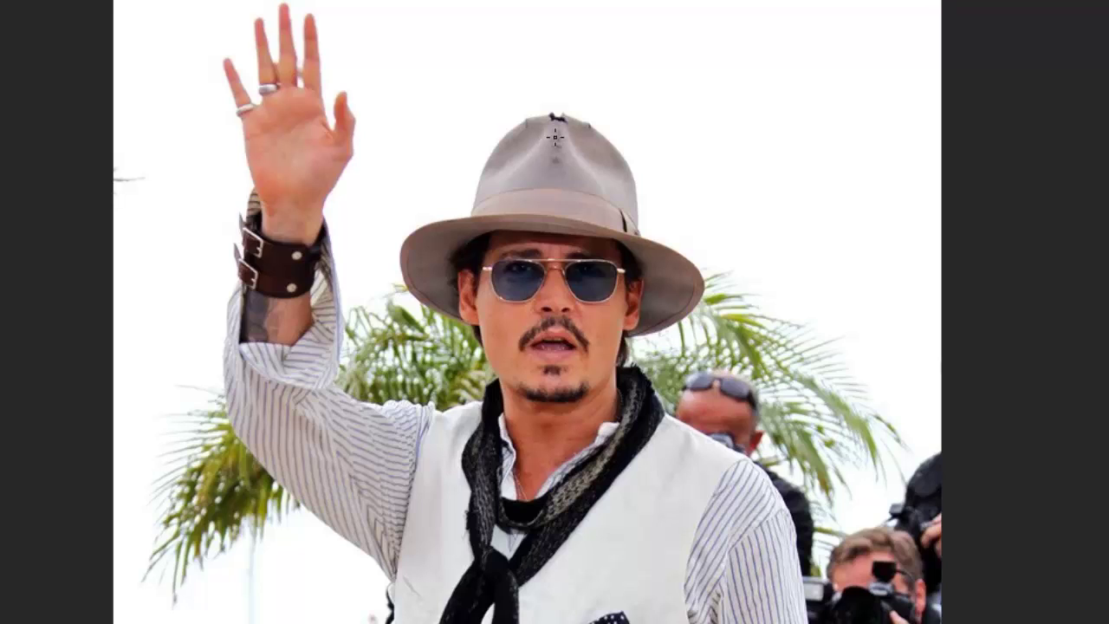
click(555, 136)
Quick-select the man's hat, face, scarf, shirt, raised arm and waving hand.
mouse_move(559, 137)
mouse_down()
mouse_move(567, 218)
mouse_move(520, 273)
mouse_move(511, 312)
mouse_move(519, 449)
mouse_move(549, 471)
mouse_move(536, 498)
mouse_move(620, 510)
mouse_move(610, 481)
mouse_move(617, 525)
mouse_move(583, 562)
mouse_up()
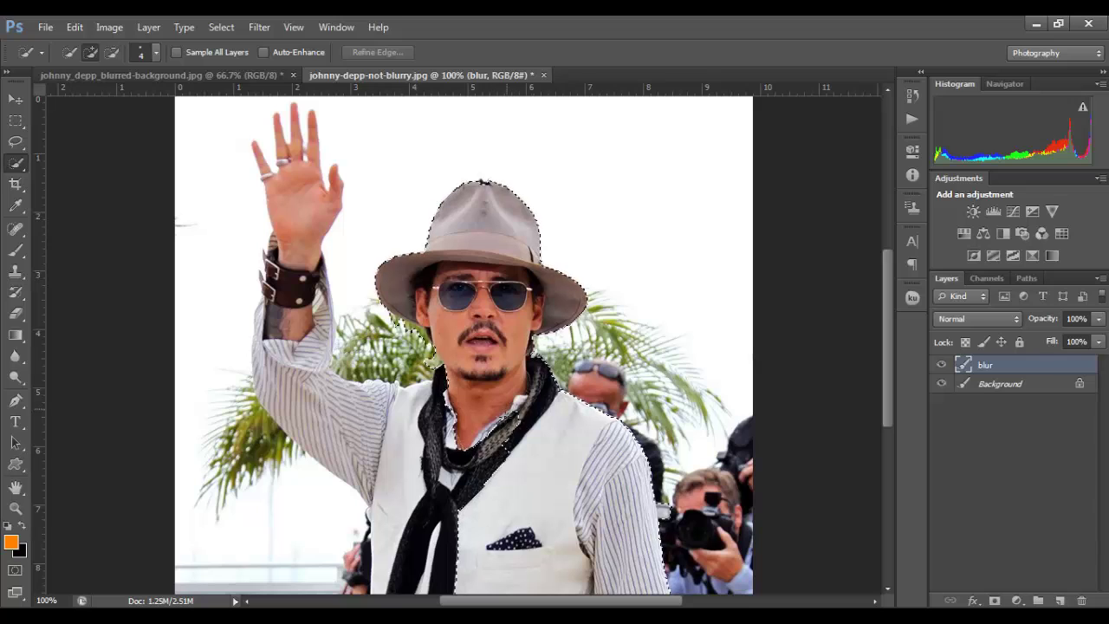
mouse_move(494, 444)
mouse_down()
mouse_move(424, 574)
mouse_move(433, 476)
mouse_move(454, 478)
mouse_move(405, 533)
mouse_move(388, 576)
mouse_move(383, 434)
mouse_move(346, 422)
mouse_move(373, 481)
mouse_move(357, 451)
mouse_move(346, 476)
mouse_move(369, 401)
mouse_up()
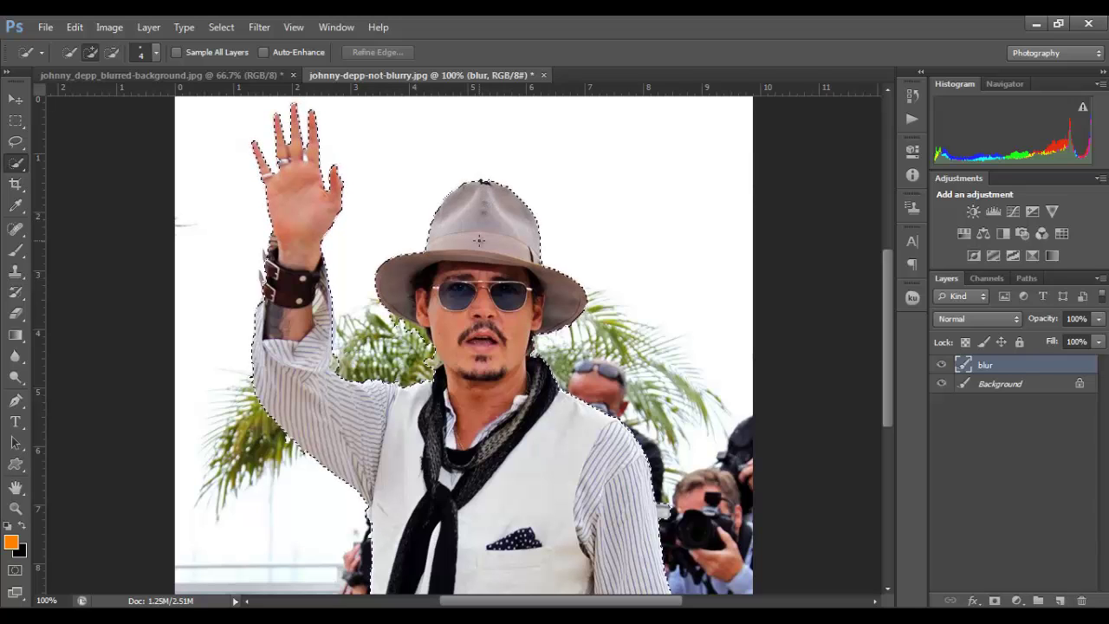
drag(479, 240, 465, 431)
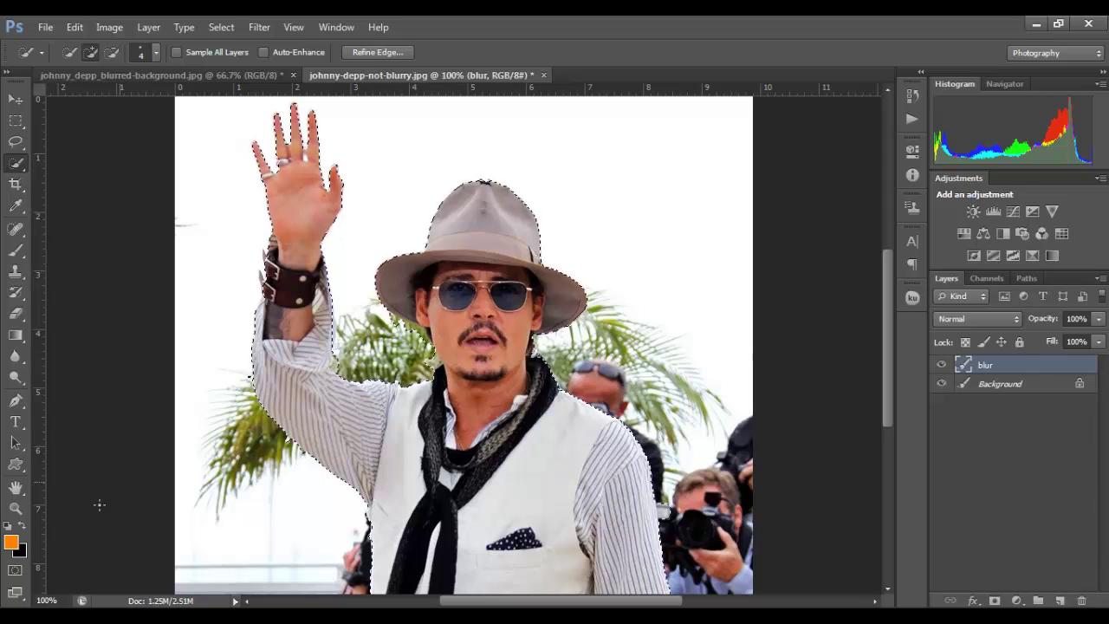
click(16, 509)
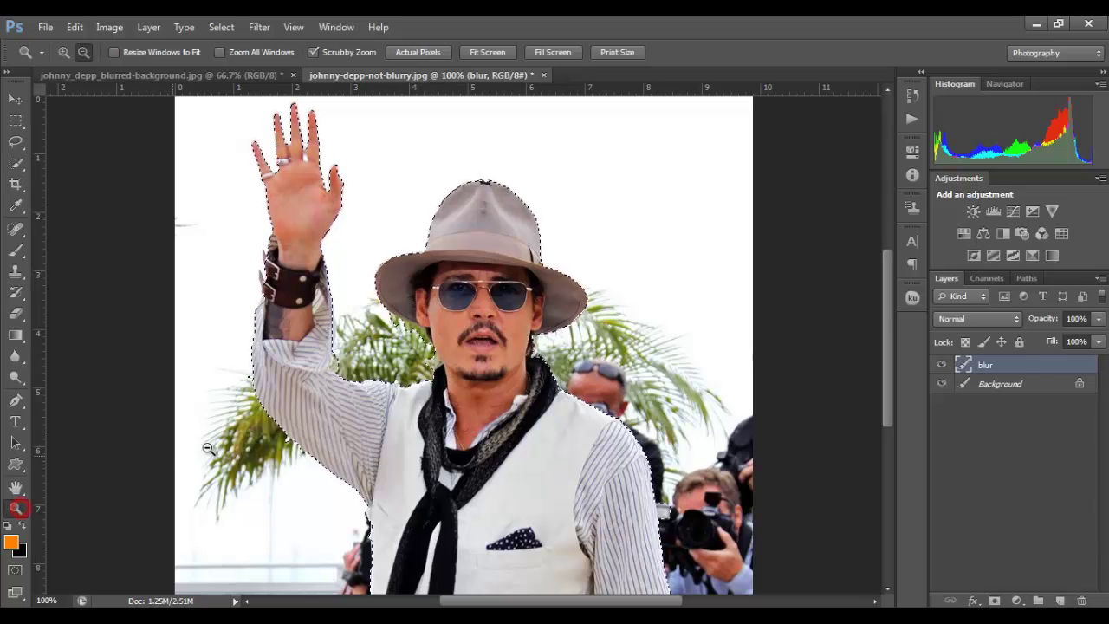
Zoom to 200%, set Quick Selection to Subtract from selection, and pan to the raised hand.
click(409, 365)
key(alt)
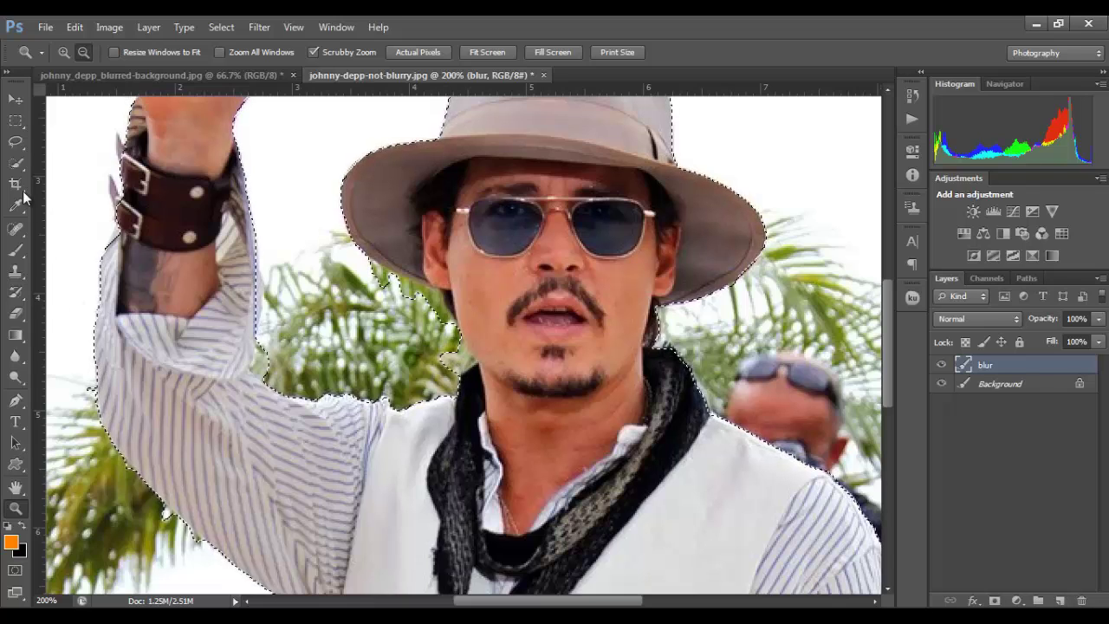
click(14, 166)
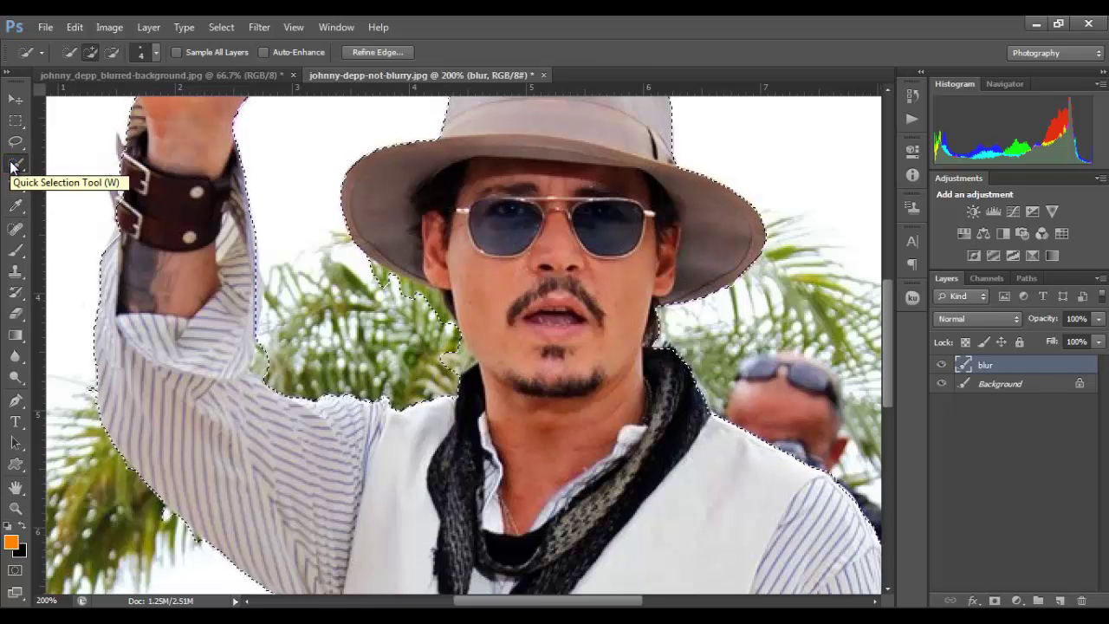
click(111, 53)
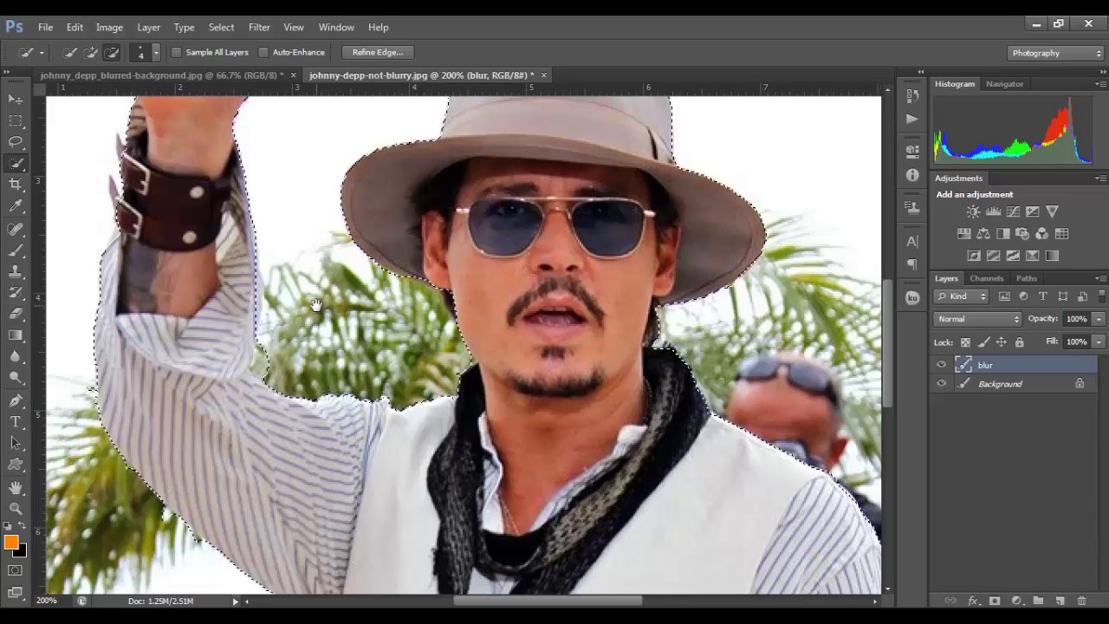
drag(315, 305, 663, 503)
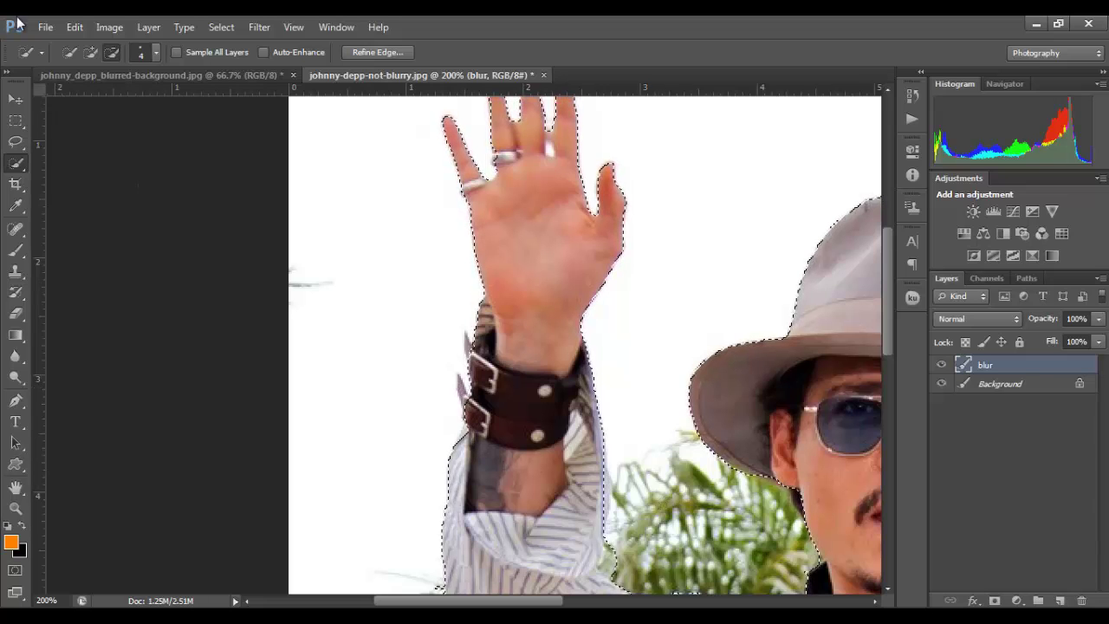
Switch to Add to selection and add the strap's left edges to the selection.
click(92, 54)
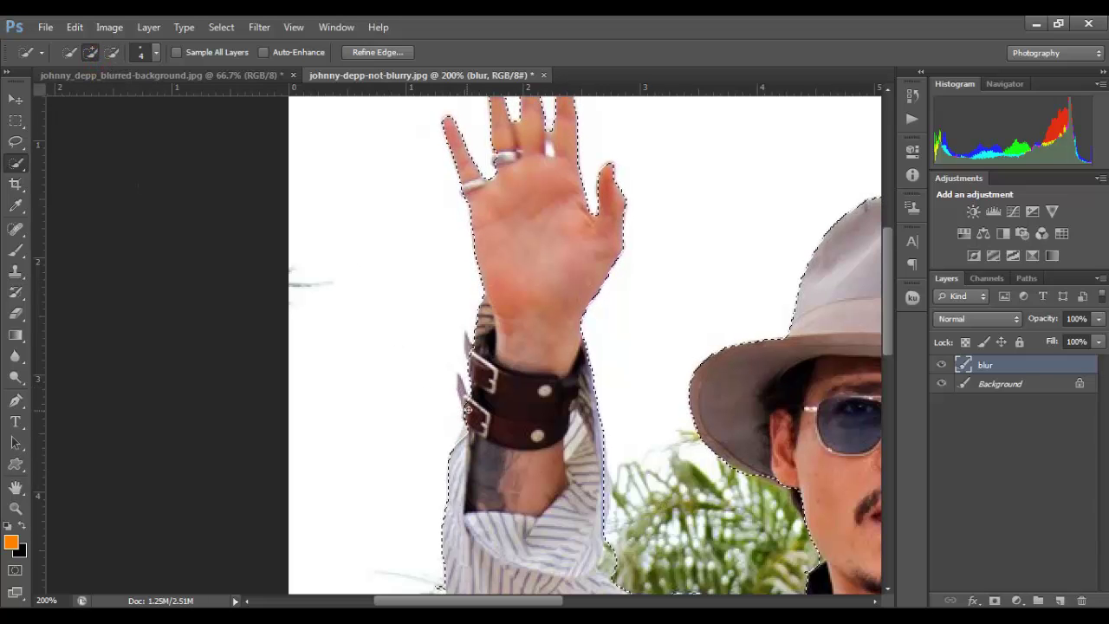
click(464, 403)
click(468, 353)
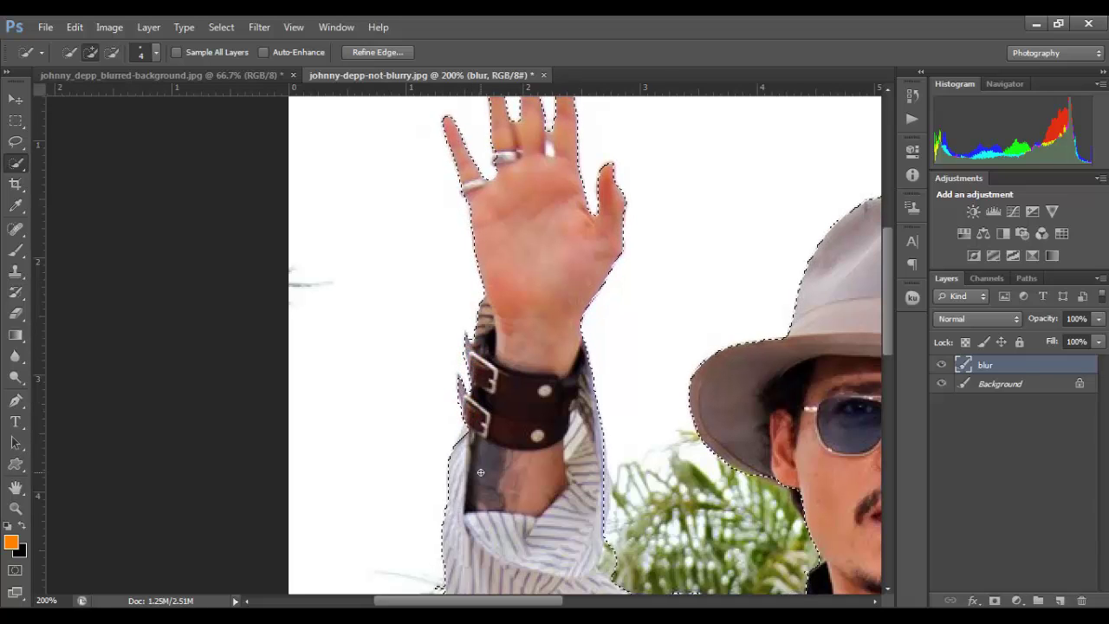
click(465, 432)
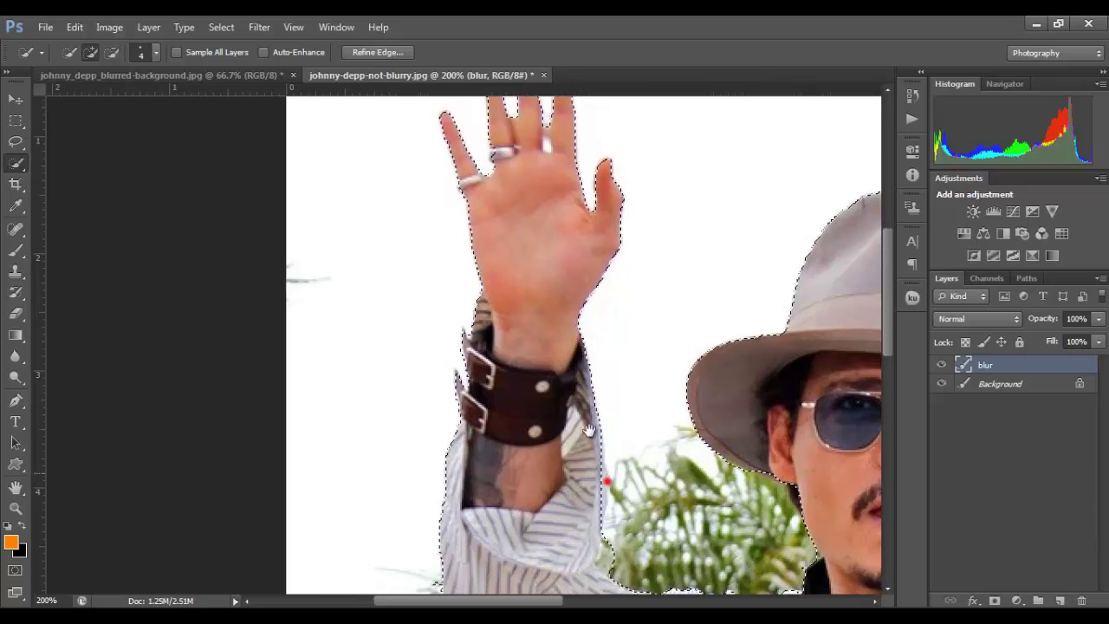
Check the vest and arm edges, trim the selection, and zoom back out to 100%.
scroll(606, 476, down, 5)
drag(612, 419, 260, 328)
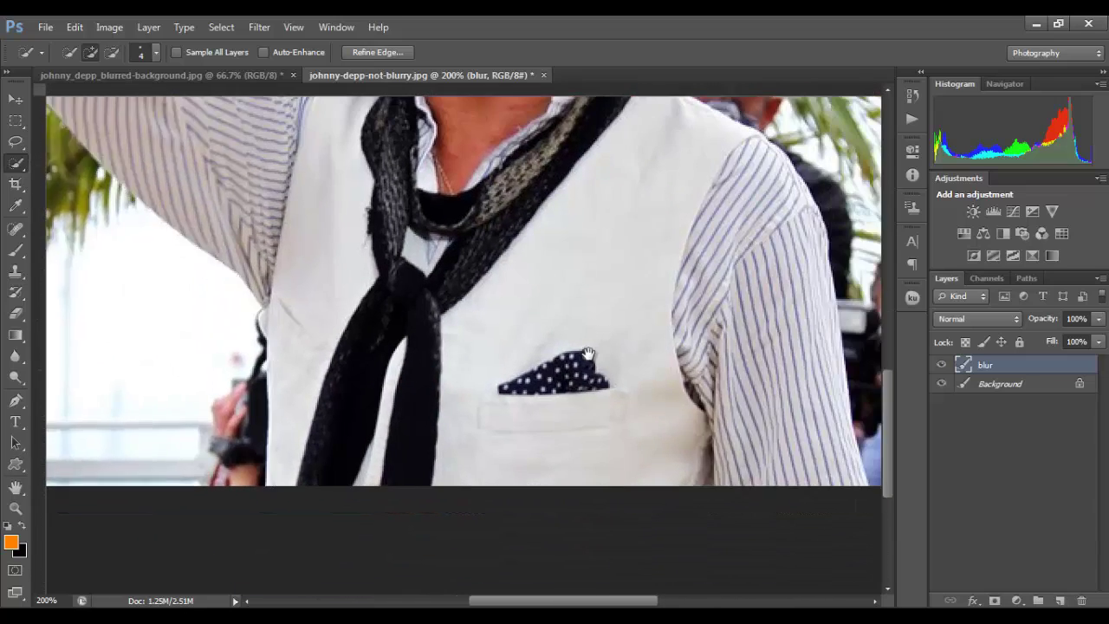
drag(858, 337, 603, 337)
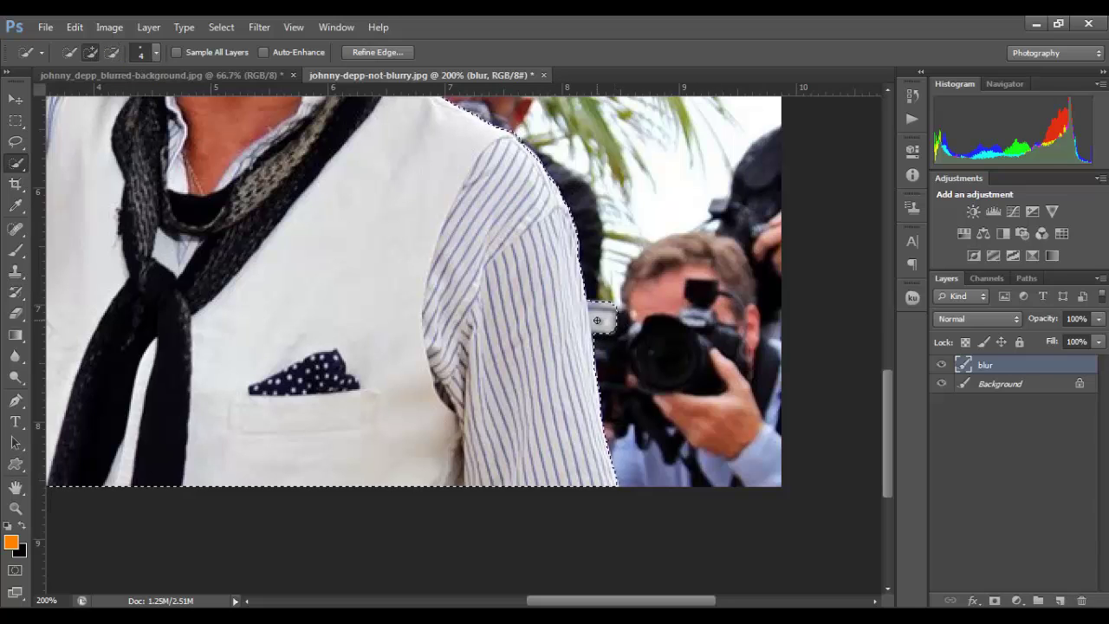
key(alt)
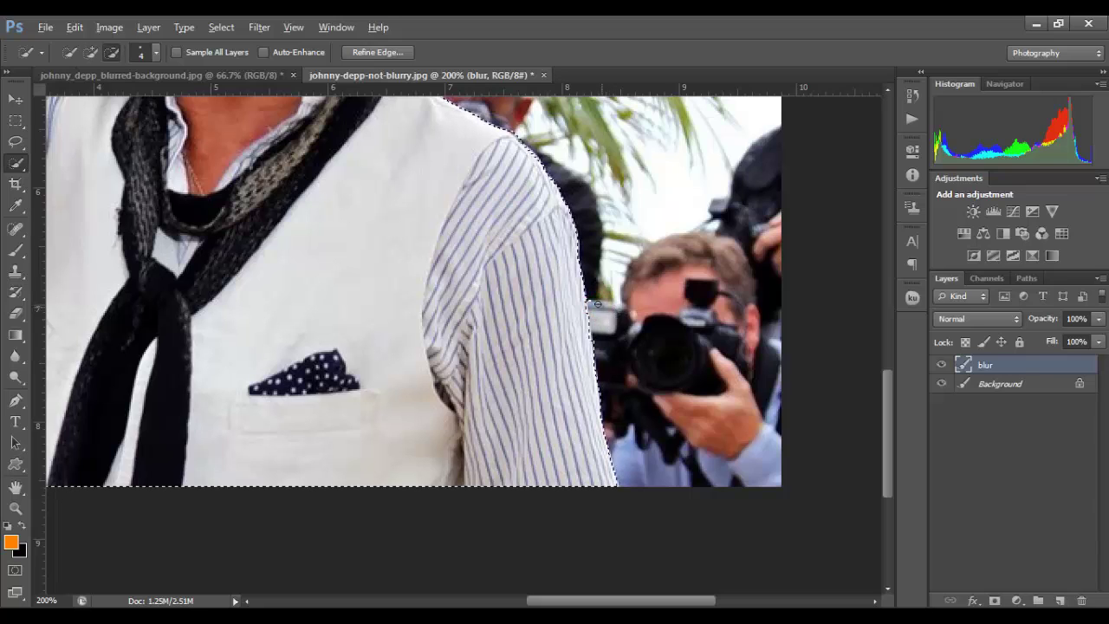
scroll(464, 251, up, 5)
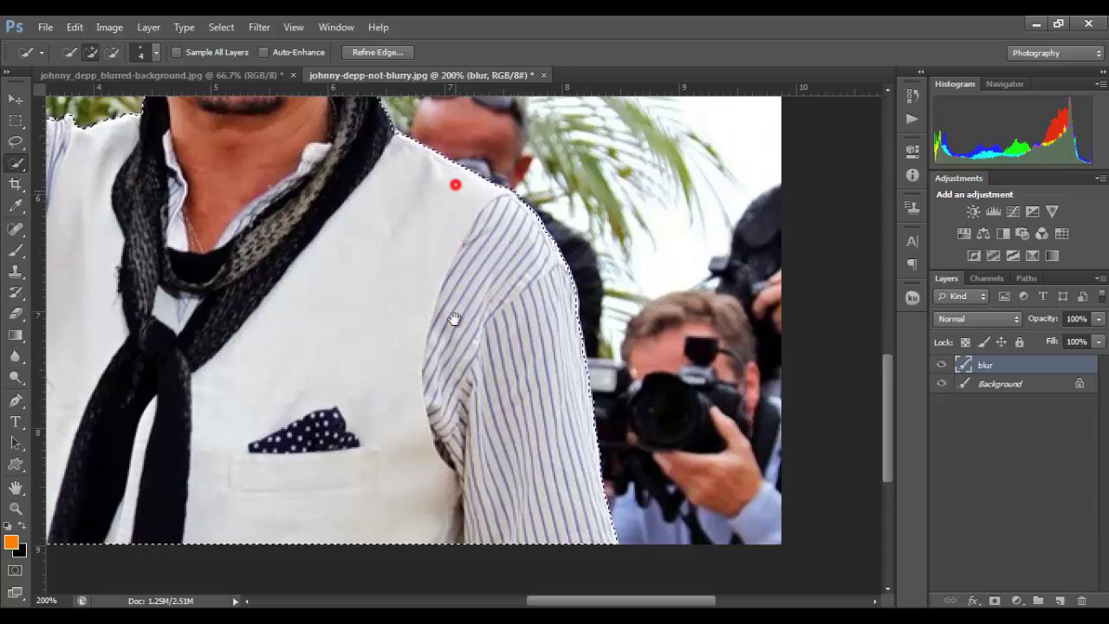
scroll(485, 195, up, 6)
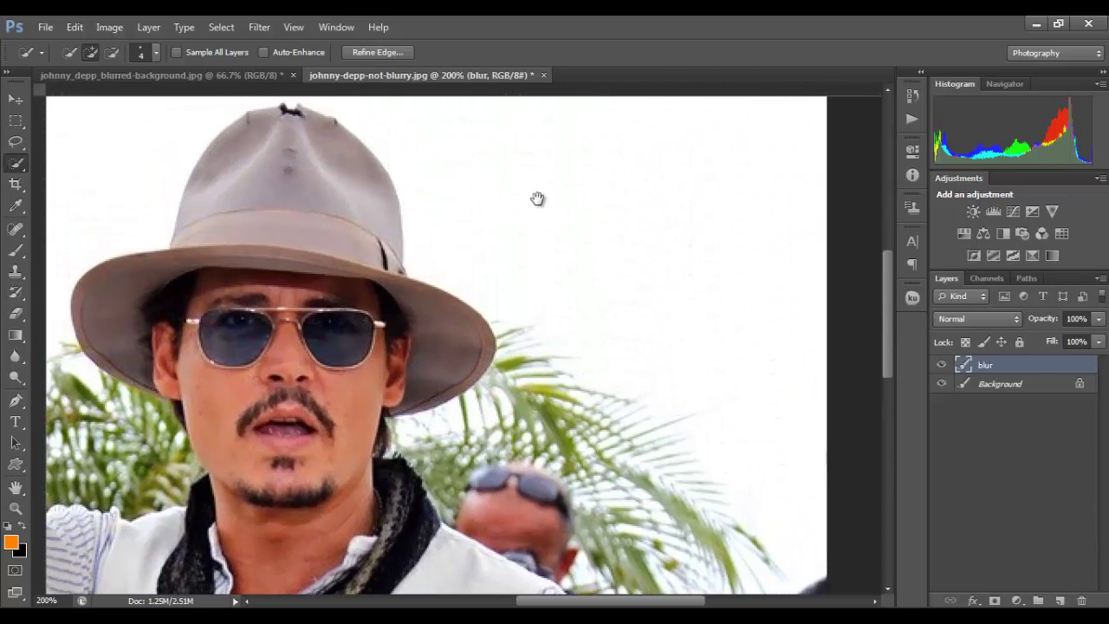
click(16, 509)
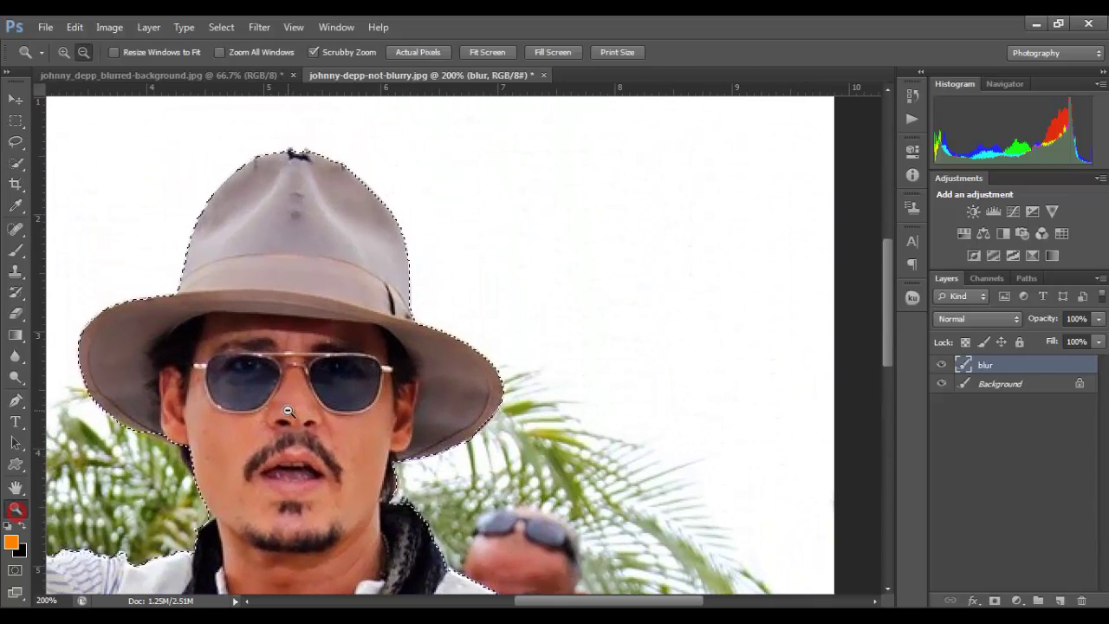
click(288, 411)
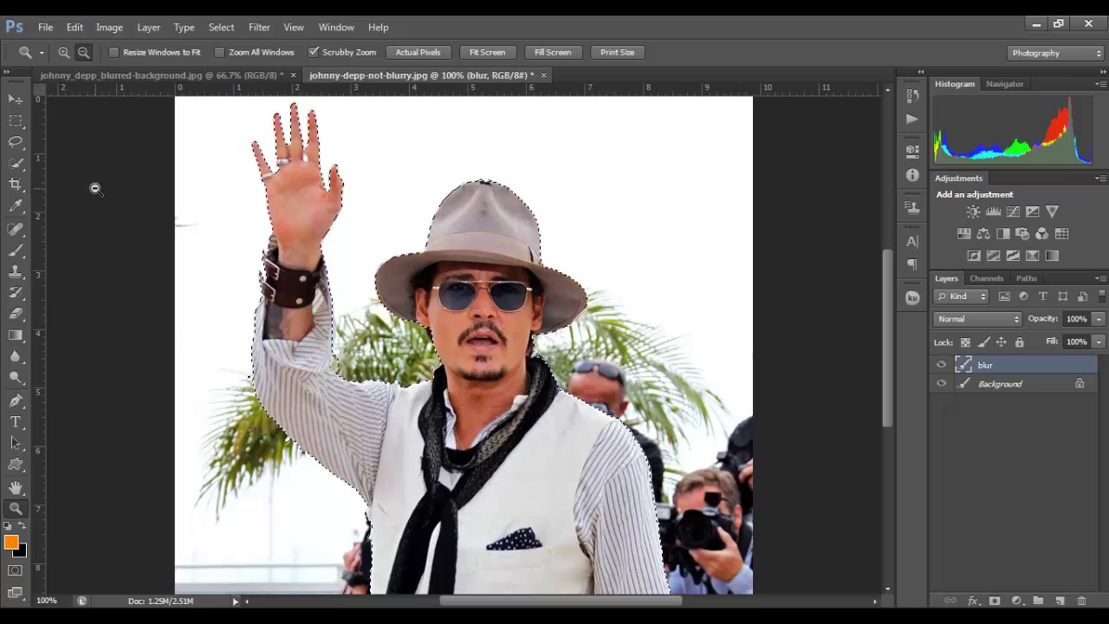
click(16, 163)
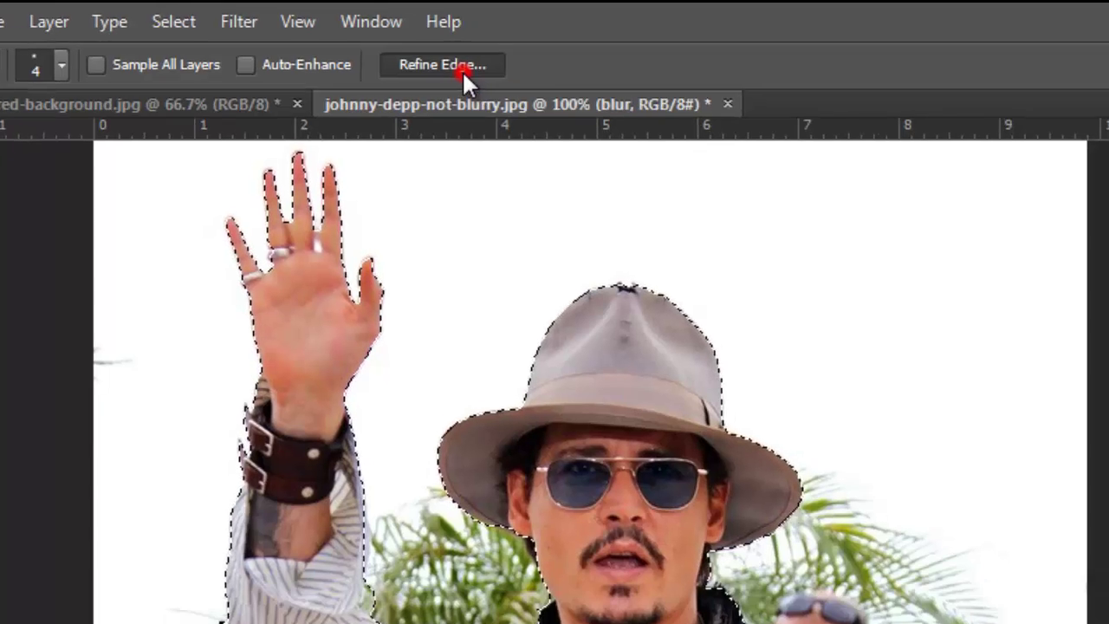
In Refine Edge, brush the arm edge, set Smooth 14 and Contrast 28, and compare with the original.
click(472, 71)
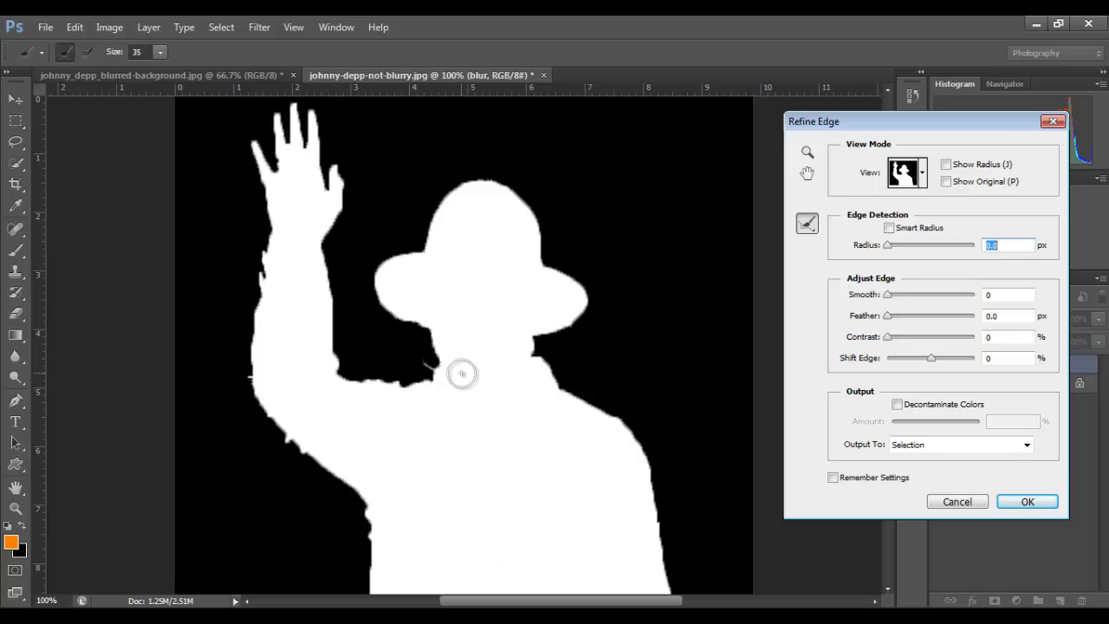
mouse_move(272, 280)
mouse_down()
mouse_move(258, 349)
mouse_move(266, 394)
mouse_move(282, 436)
mouse_move(337, 497)
mouse_up()
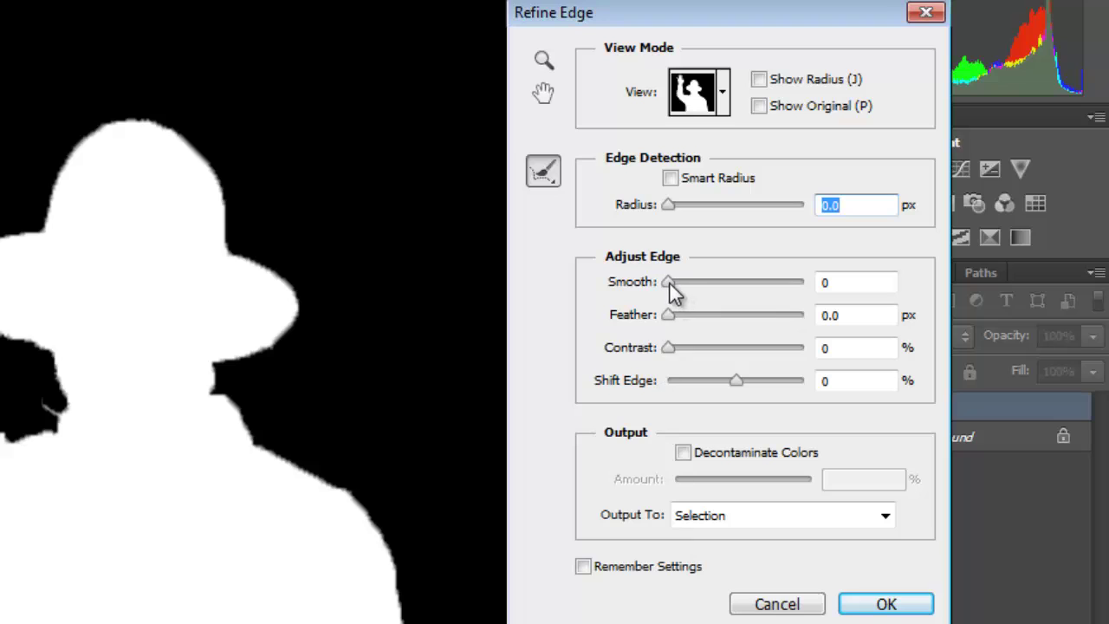
drag(670, 283, 691, 287)
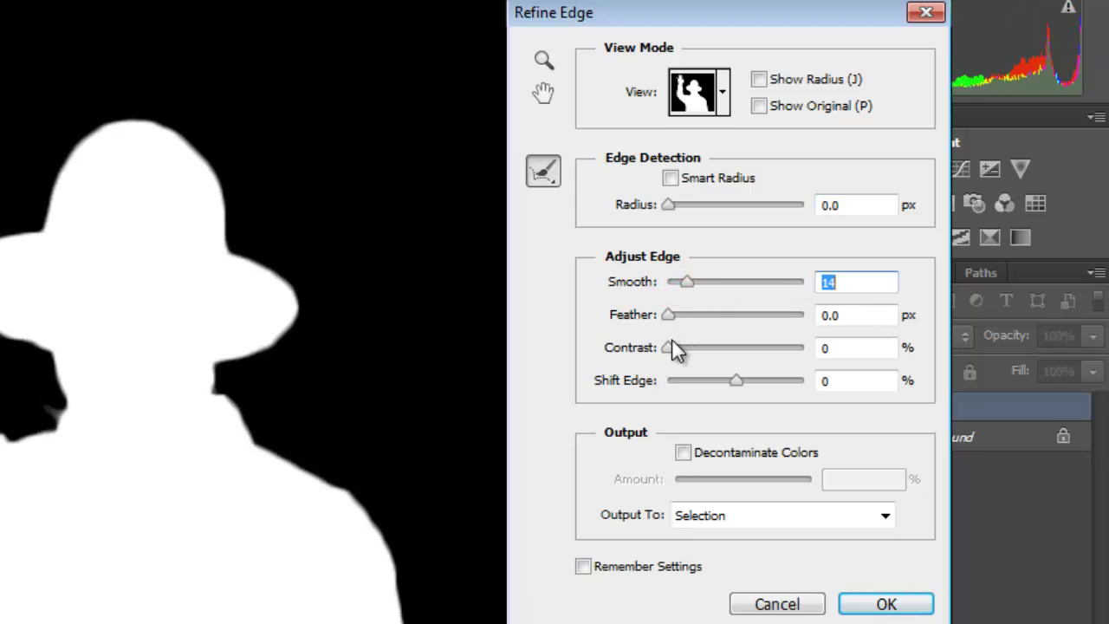
drag(668, 351, 709, 366)
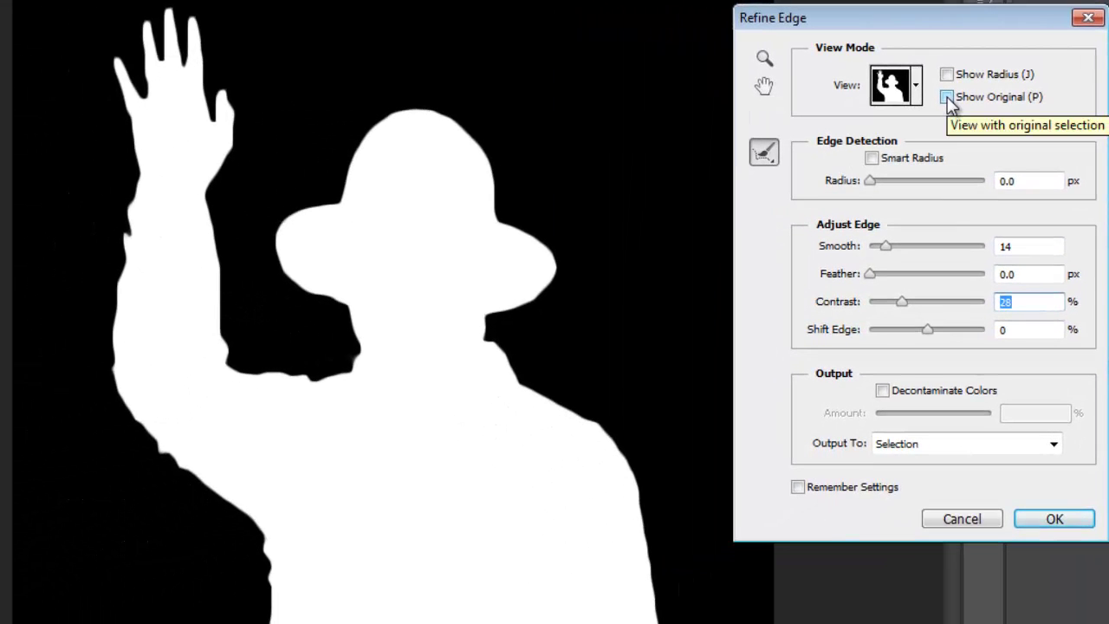
click(780, 106)
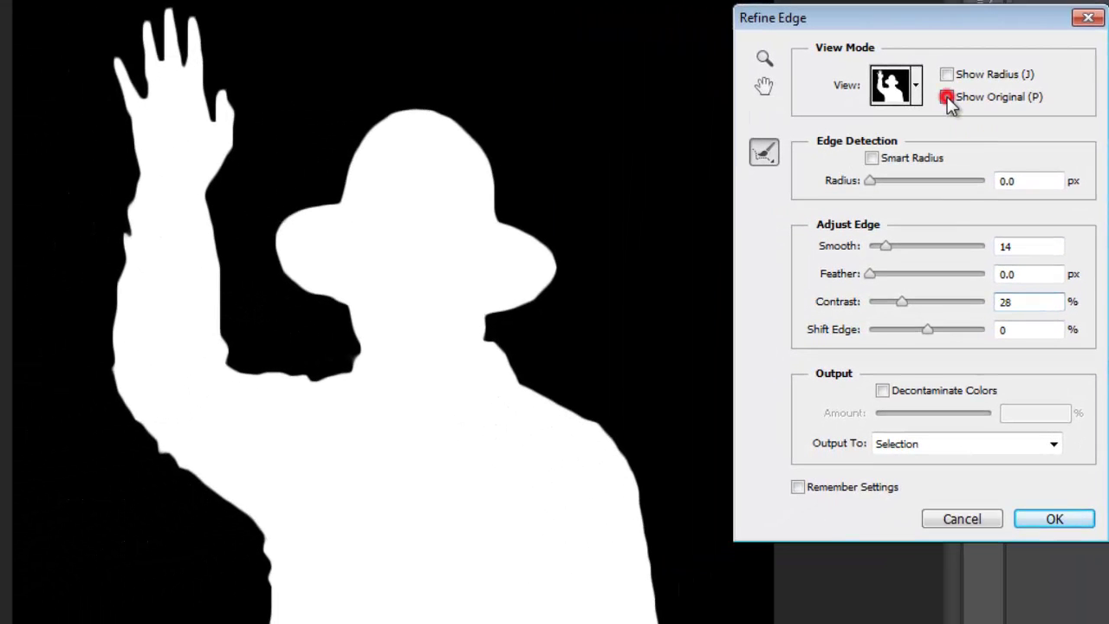
click(947, 97)
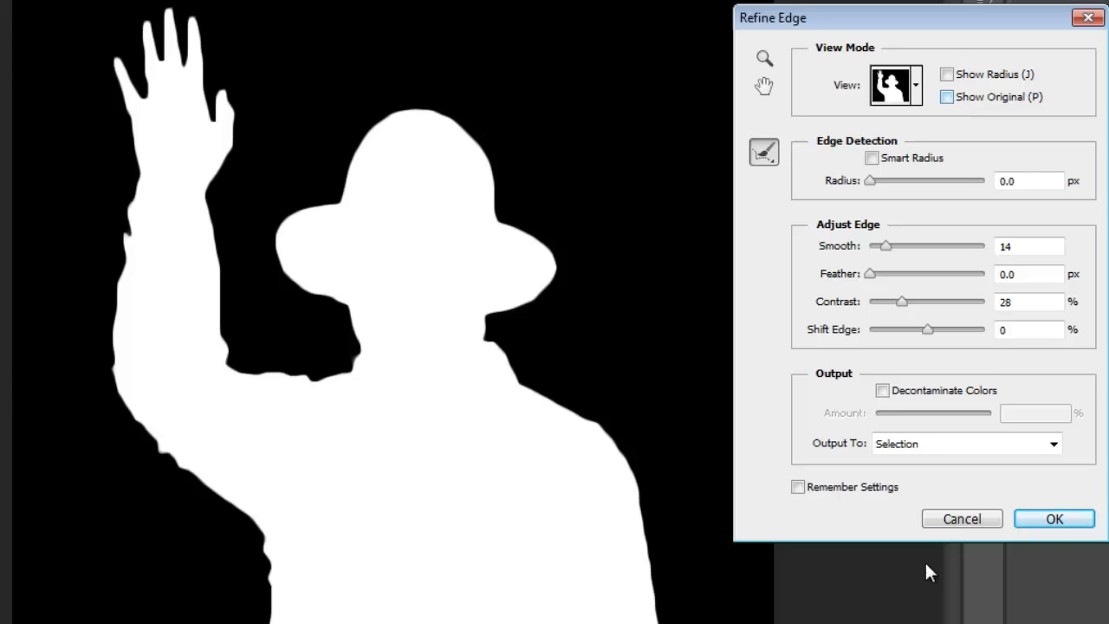
click(1025, 515)
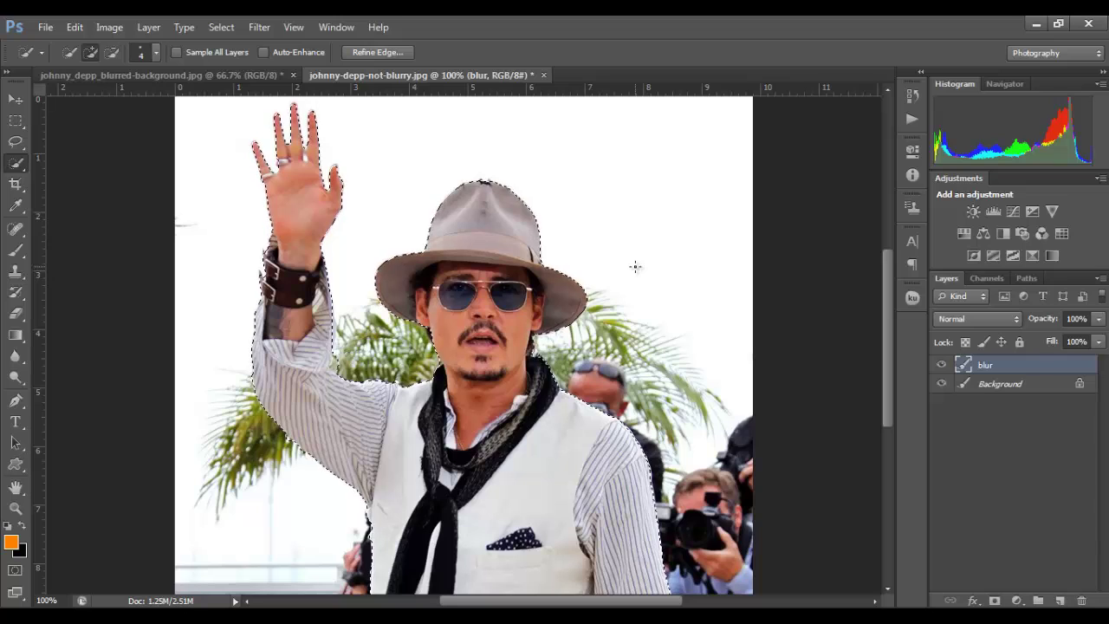
Invert the selection with Select Inverse so the background is selected.
right_click(636, 268)
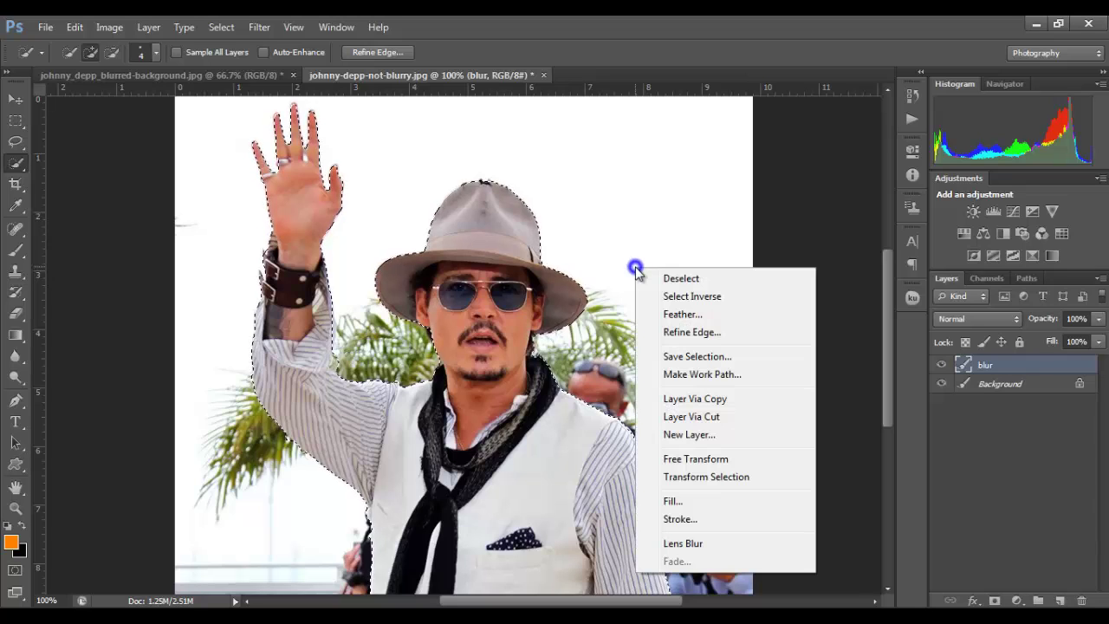
click(675, 298)
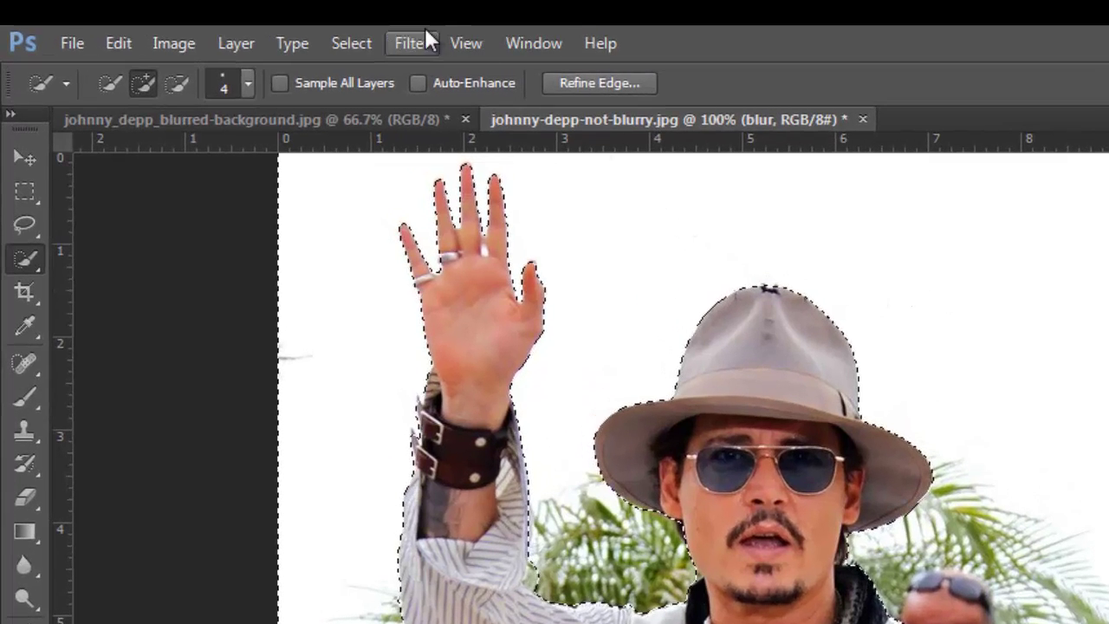
Open Filter > Blur > Lens Blur for the selected background.
click(347, 35)
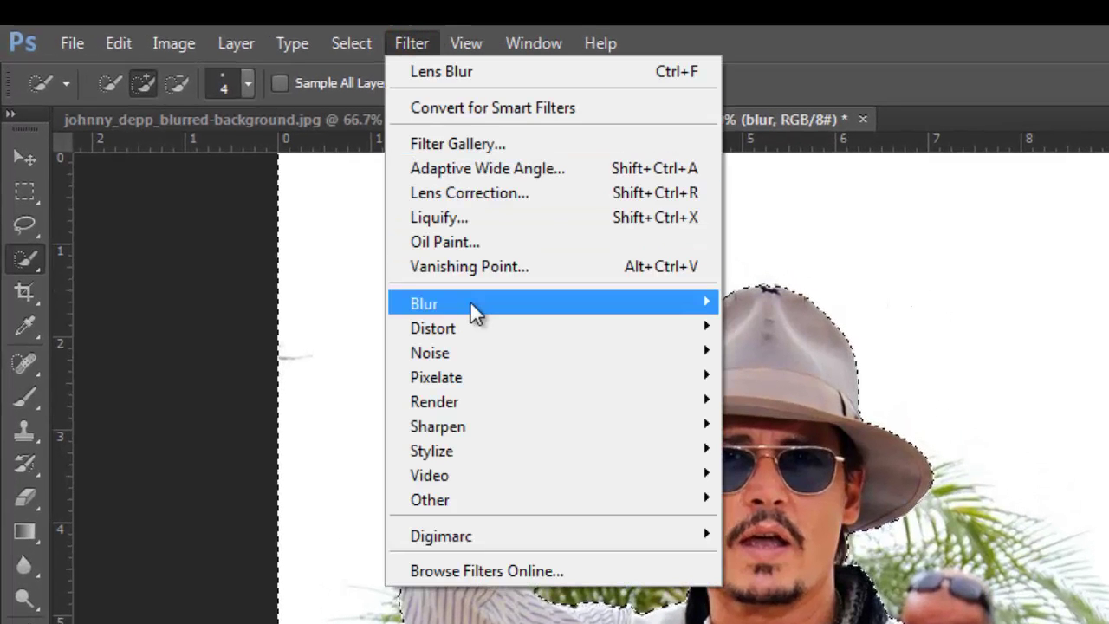
mouse_move(564, 304)
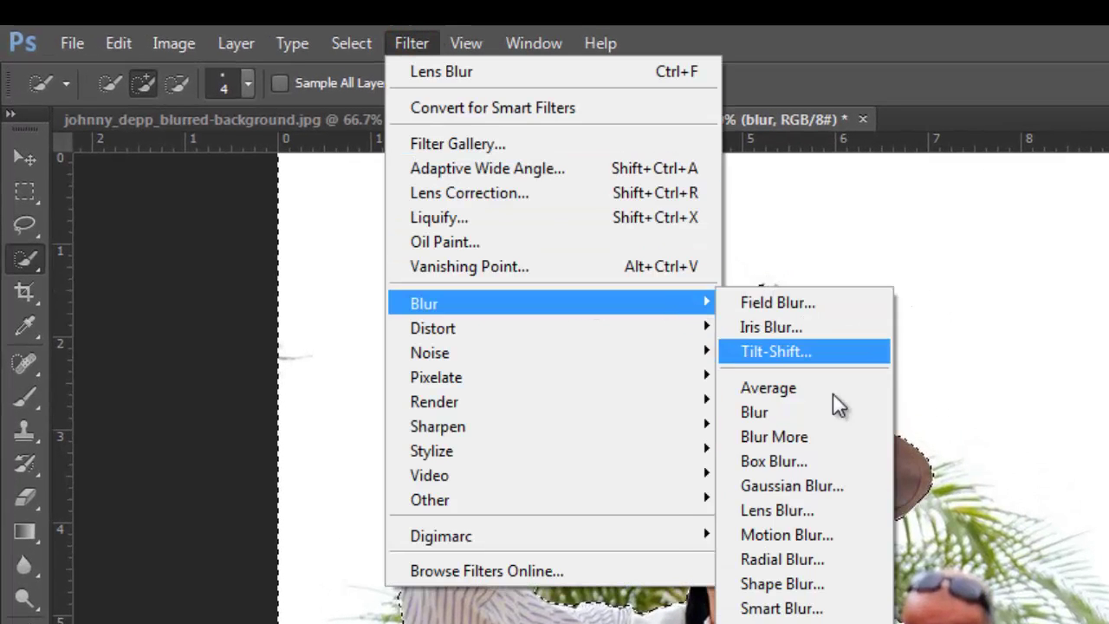
click(776, 510)
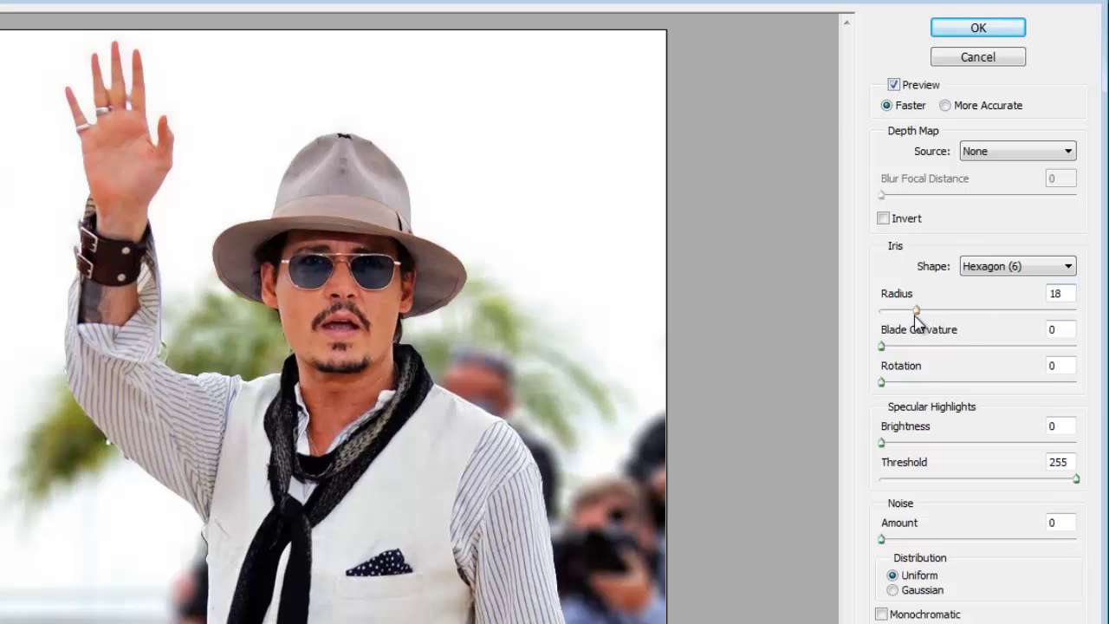
Apply a Lens Blur with Radius 14 to the background, then deselect.
drag(916, 310, 883, 320)
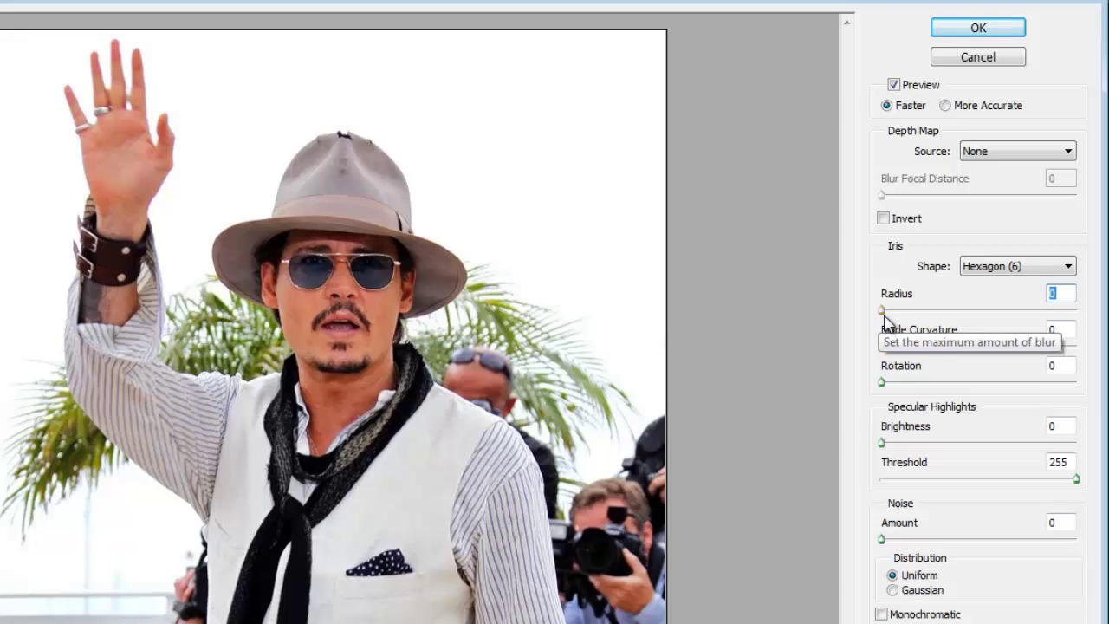
text(18)
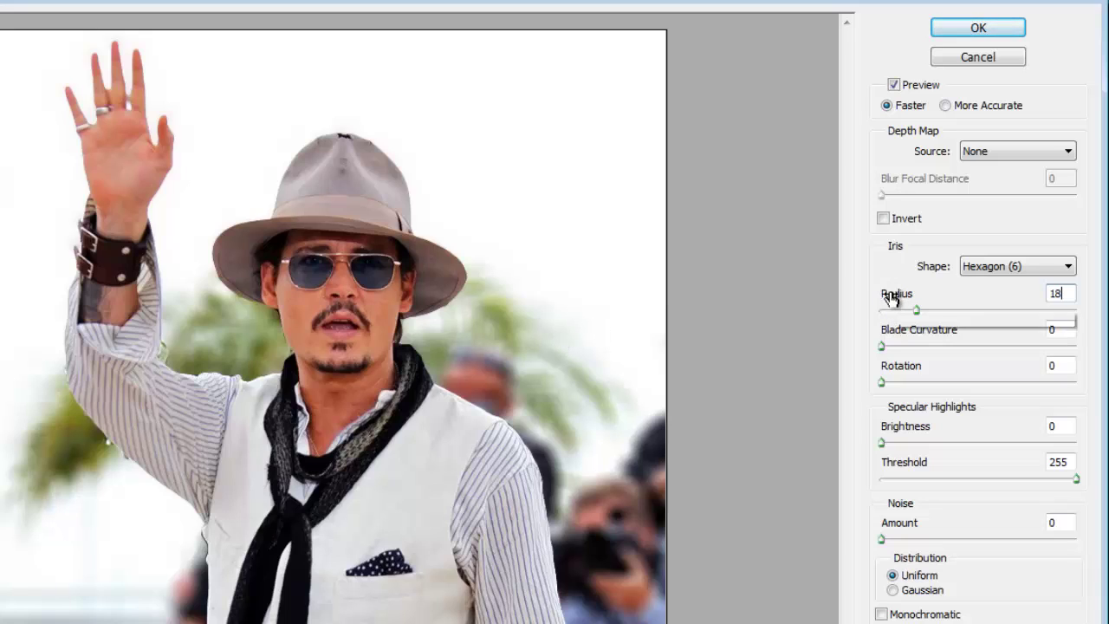
mouse_move(894, 293)
mouse_down()
mouse_move(907, 295)
mouse_move(886, 296)
mouse_up()
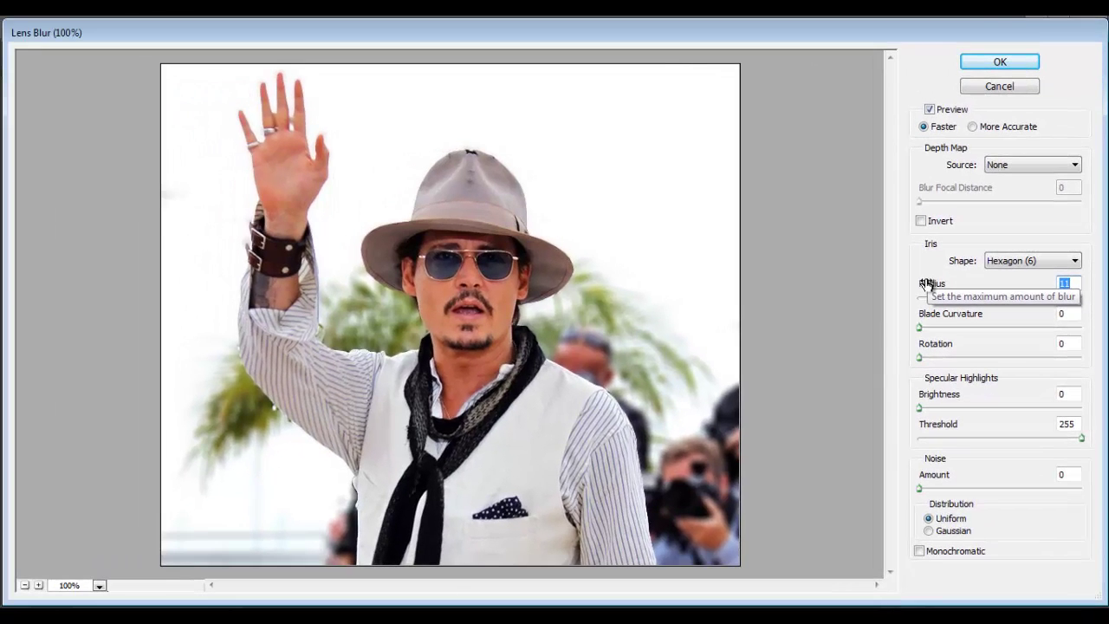
drag(926, 283, 929, 285)
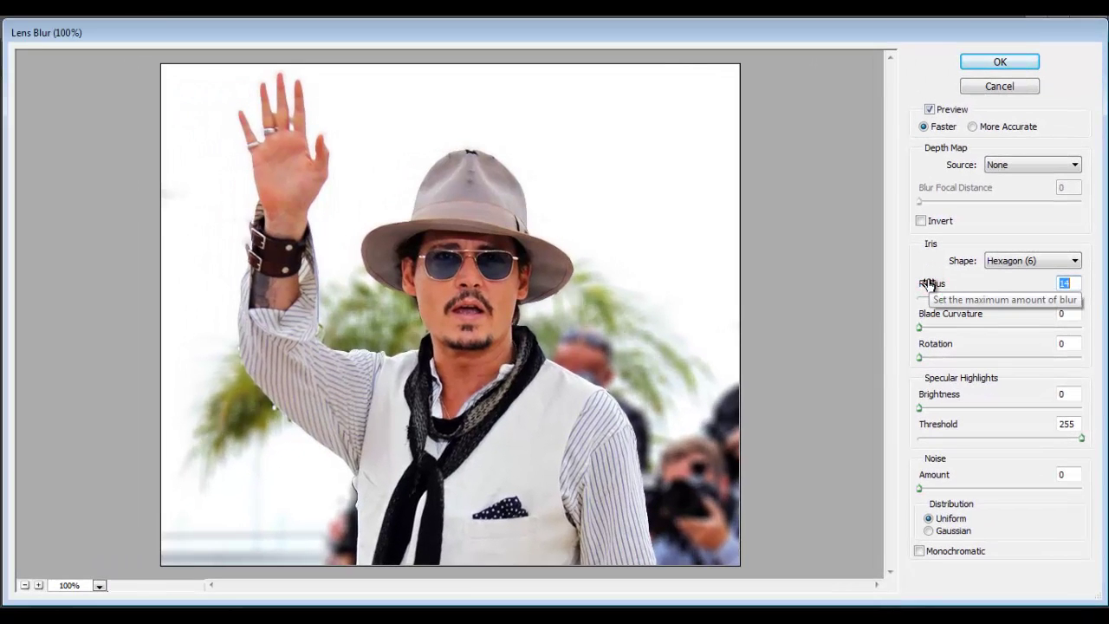
click(985, 62)
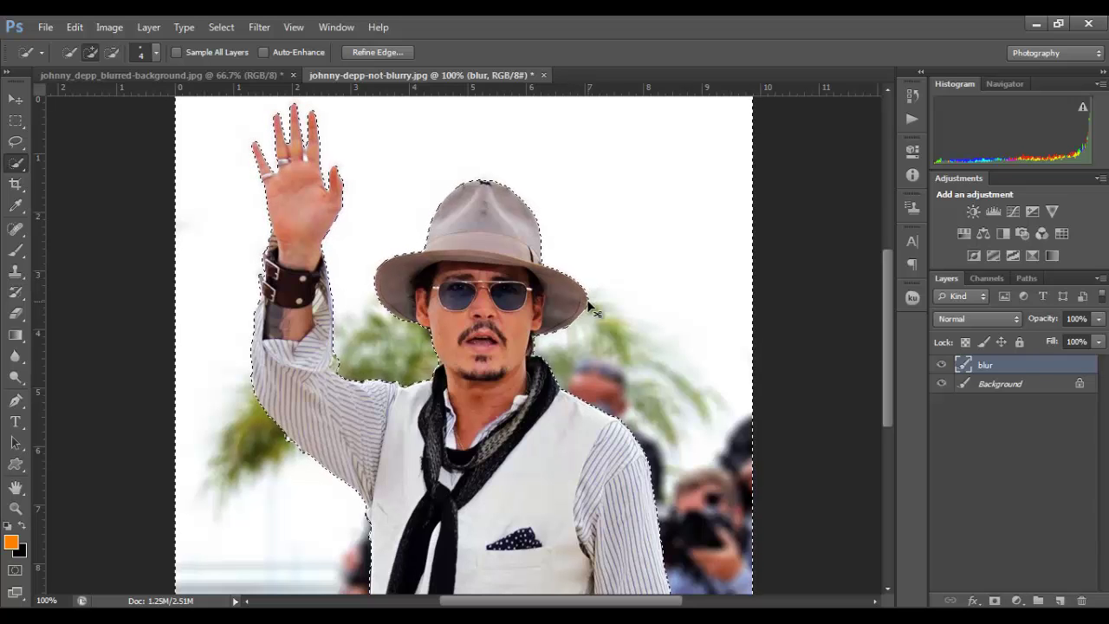
key(ctrl+d)
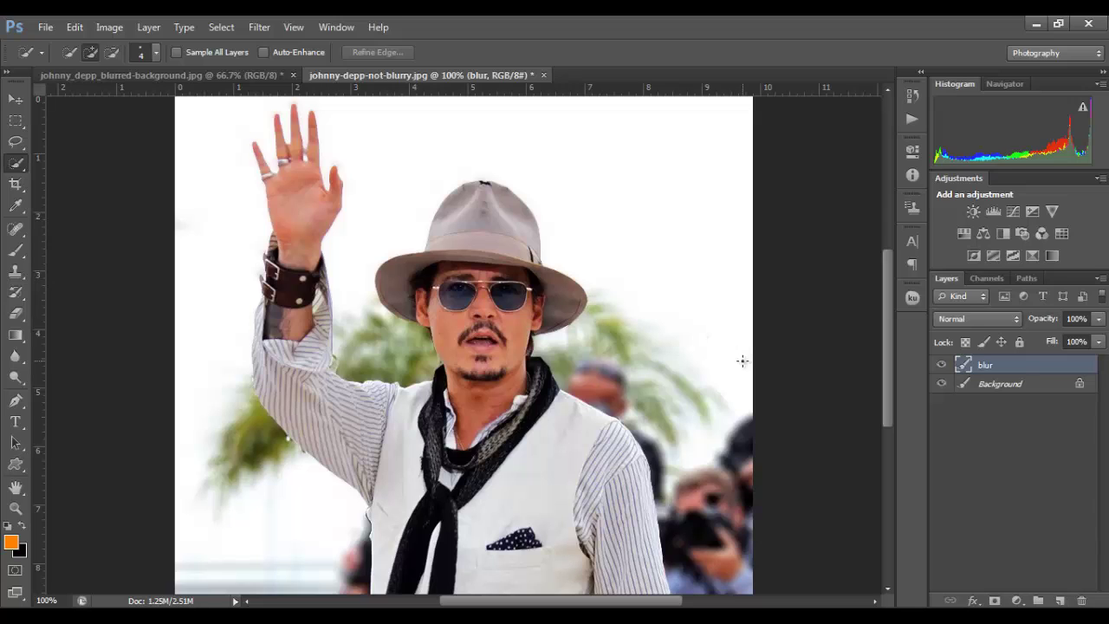
click(942, 365)
click(942, 365)
scroll(887, 375, up, 2)
scroll(894, 391, down, 2)
scroll(884, 394, up, 1)
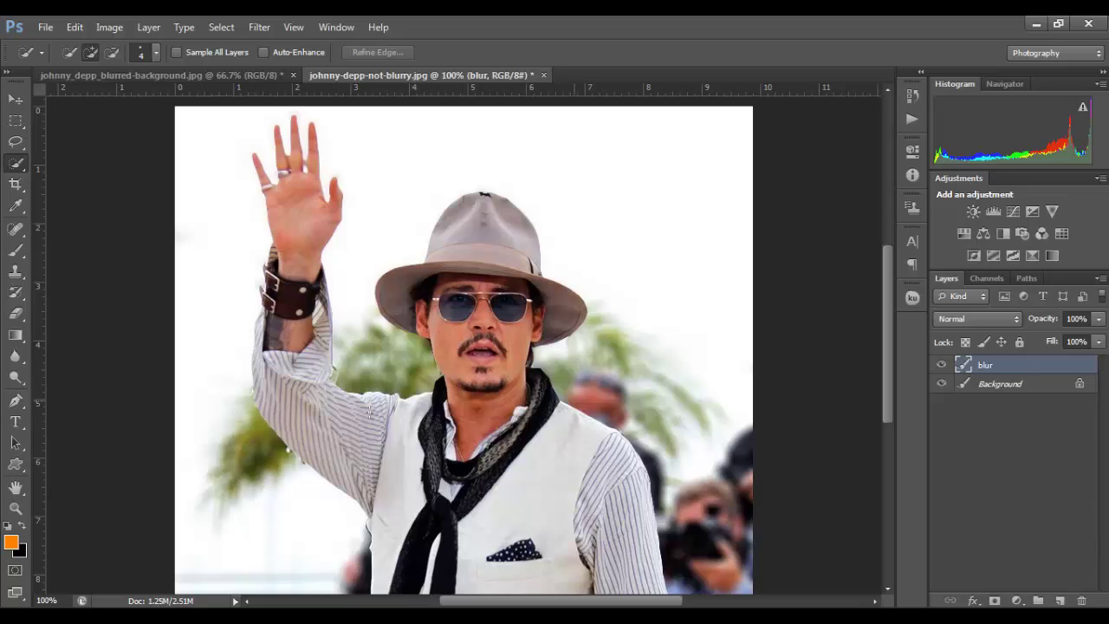
click(15, 509)
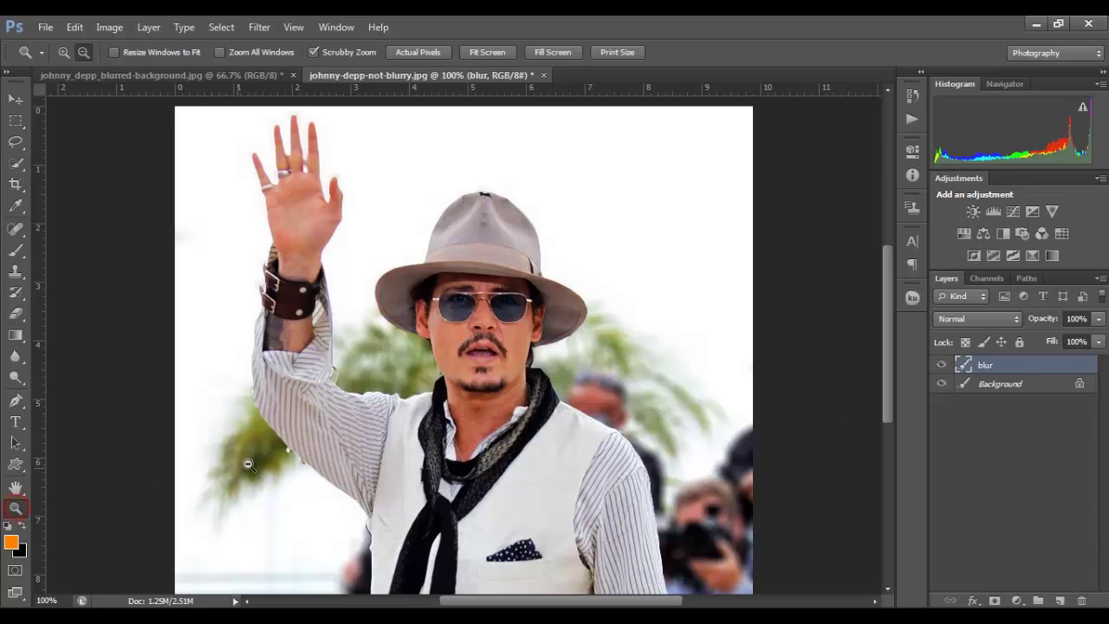
click(291, 456)
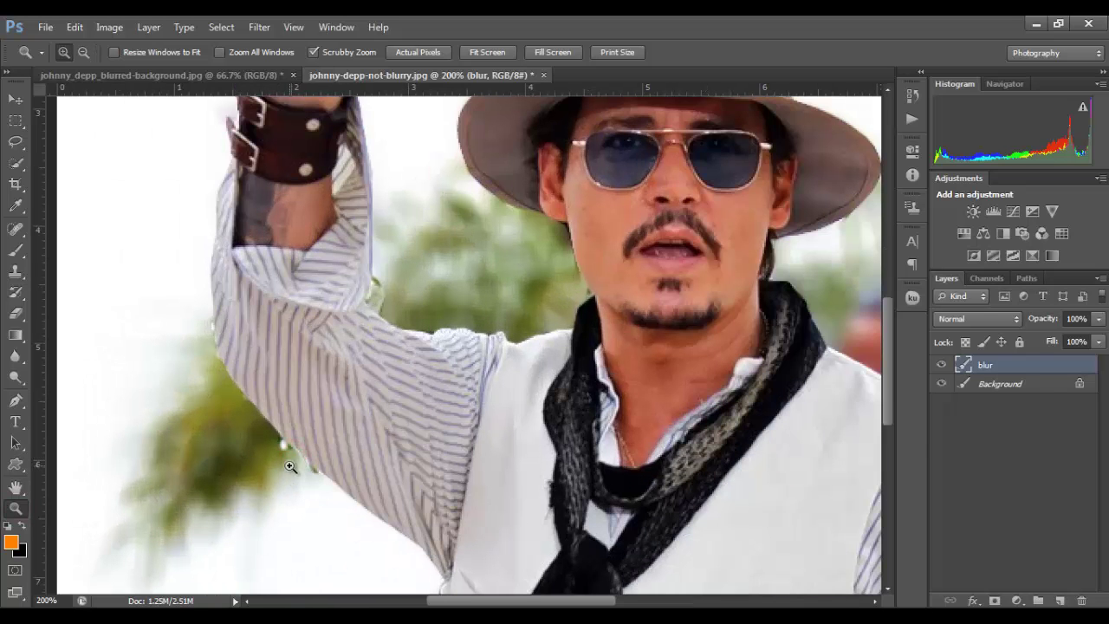
click(286, 455)
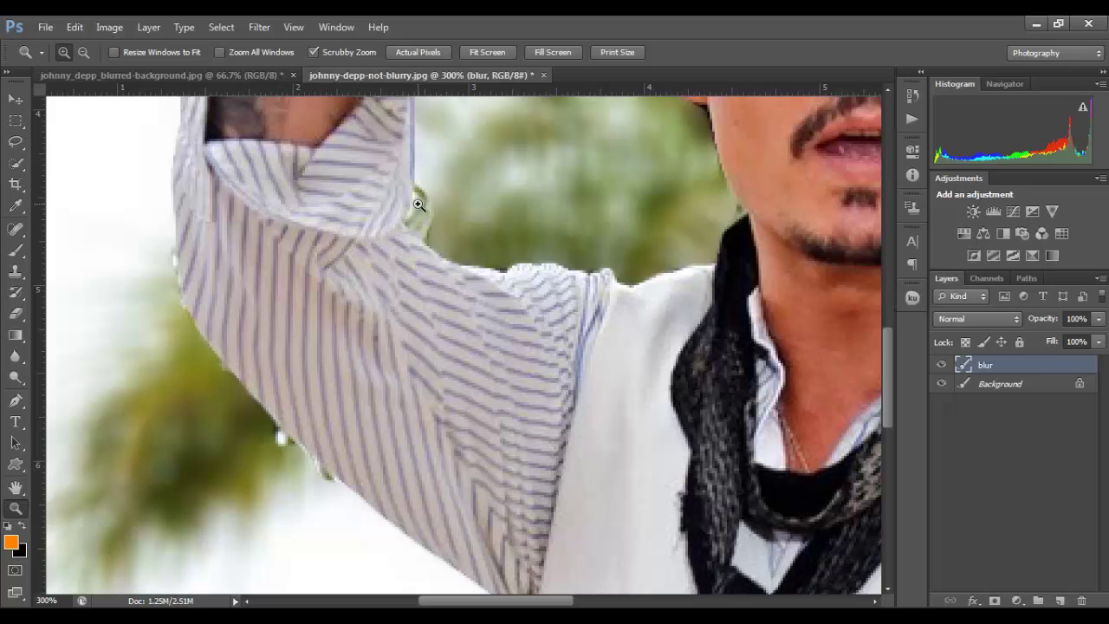
alt+click(437, 327)
alt+click(437, 326)
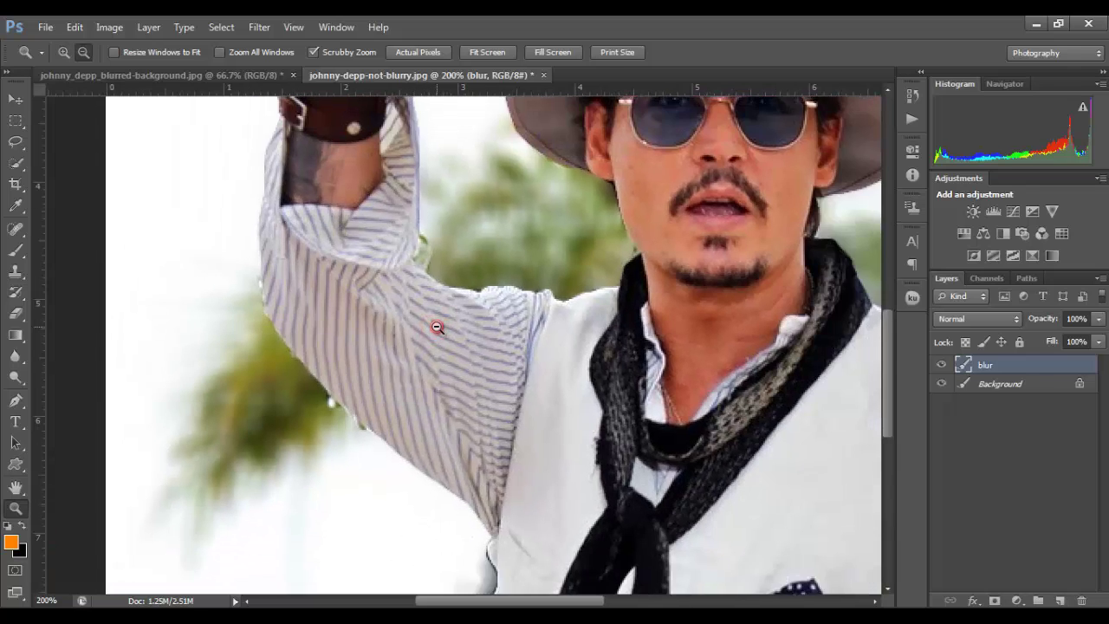